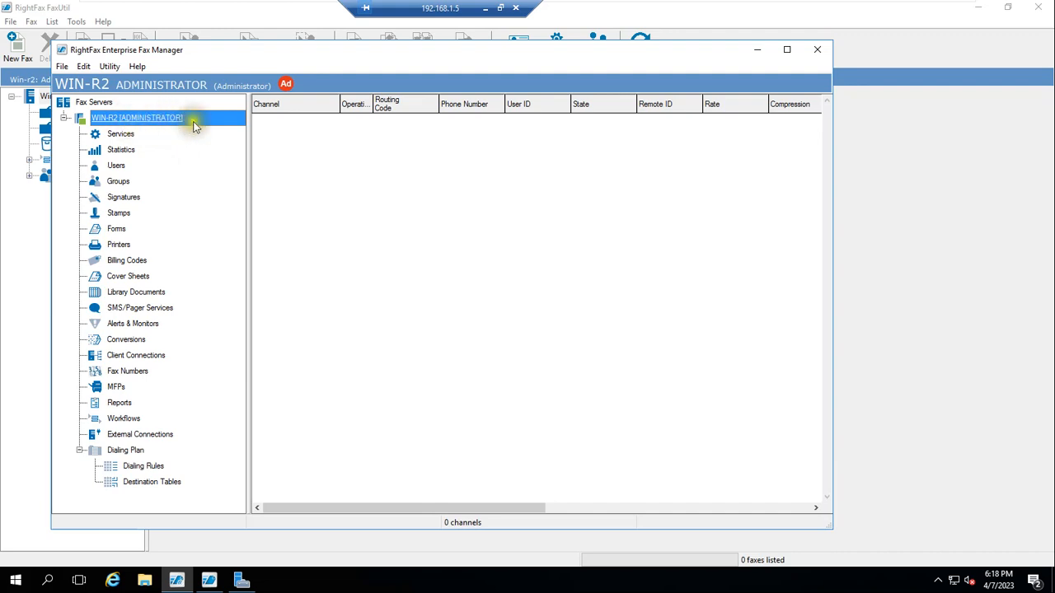
Step: Scroll the VMware tab strip to bring the virtual machine tabs into view
drag(459, 7, 348, 7)
Step: Power on the AD virtual machine and sign in as the domain administrator
click(597, 10)
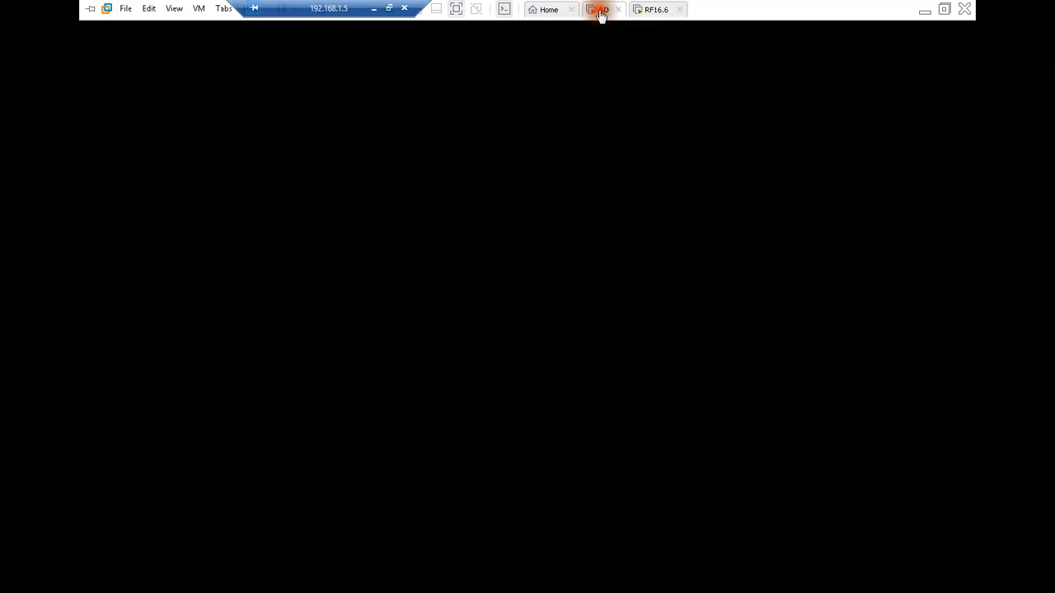
right_click(602, 19)
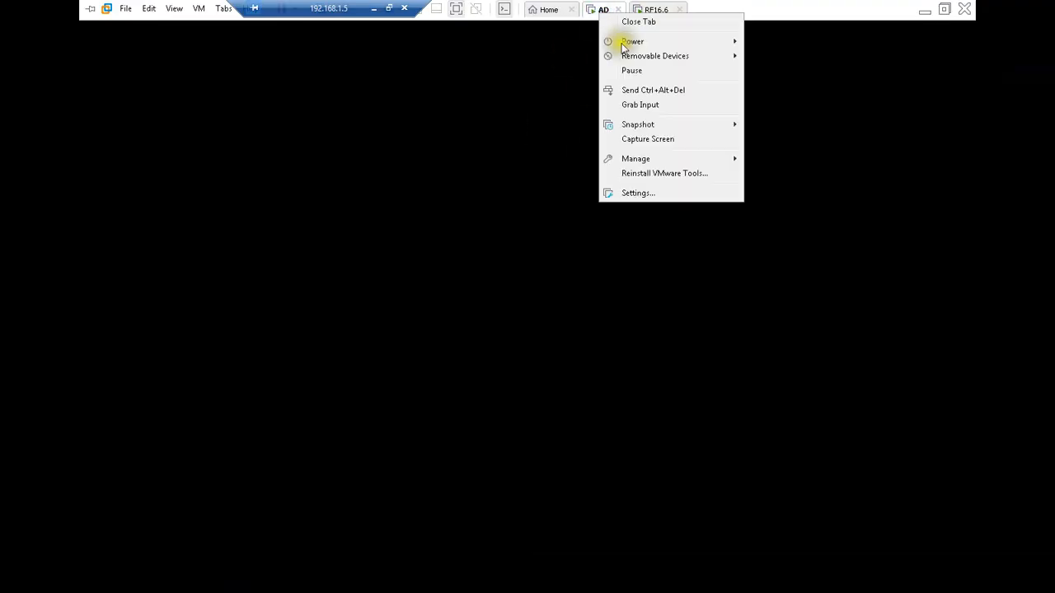
click(666, 91)
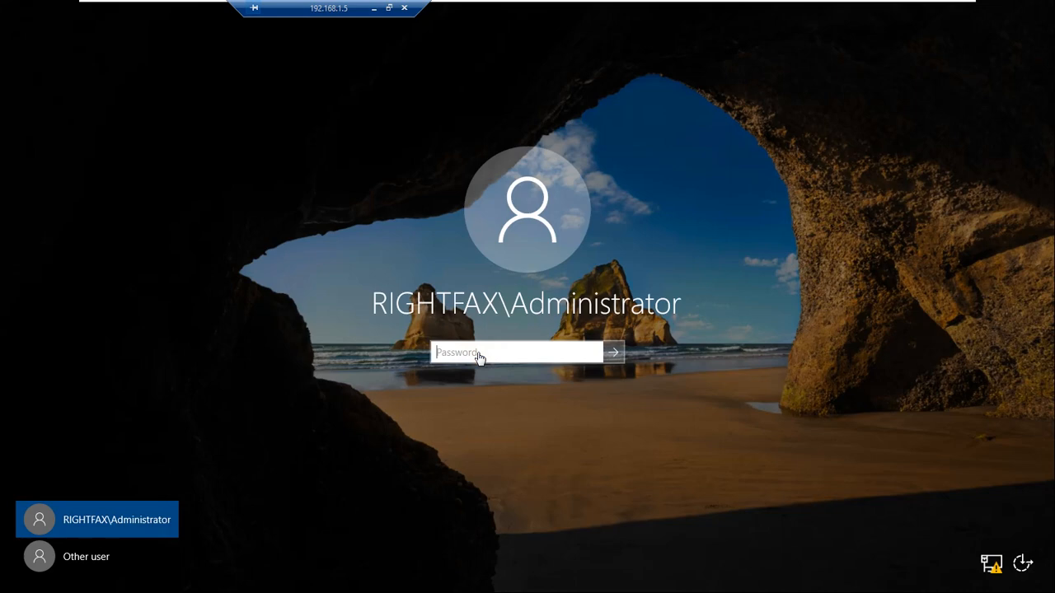
key(Return)
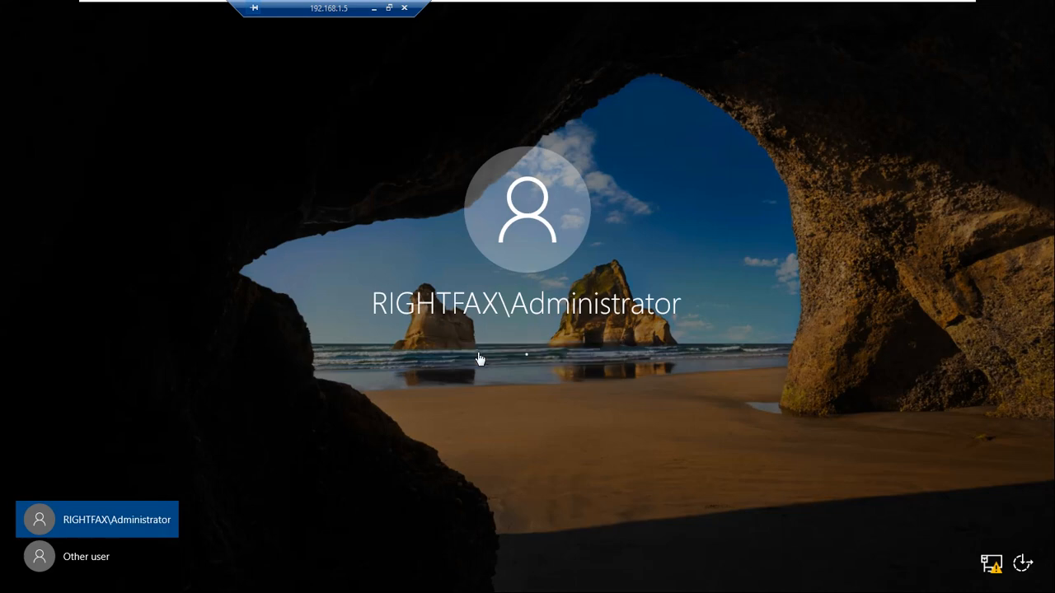
Step: Glance at the RF16.6 machine, then launch Server Manager from the AD machine's Start menu
mouse_move(678, 14)
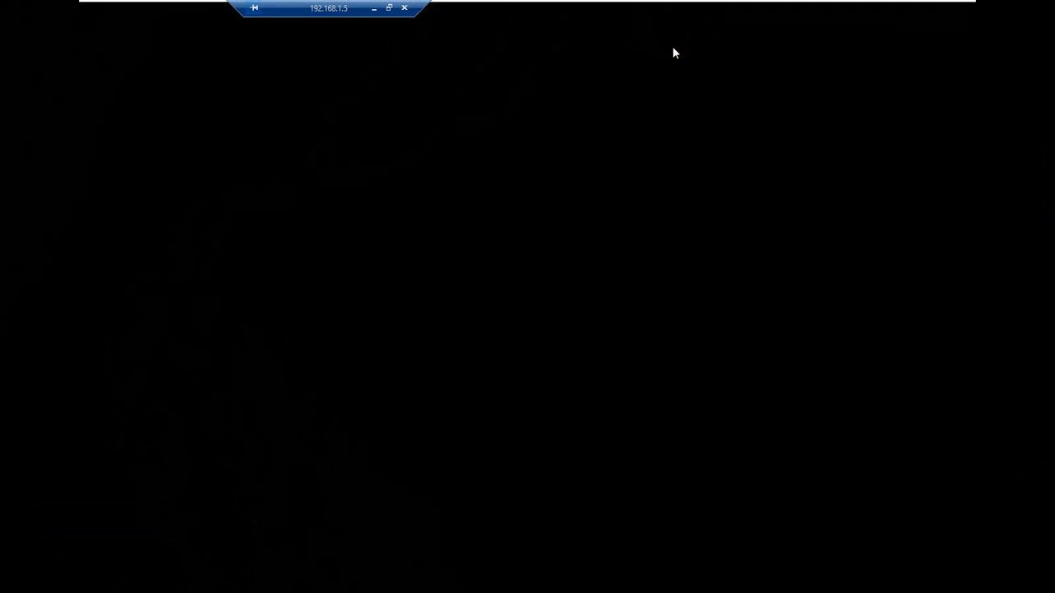
mouse_move(591, 6)
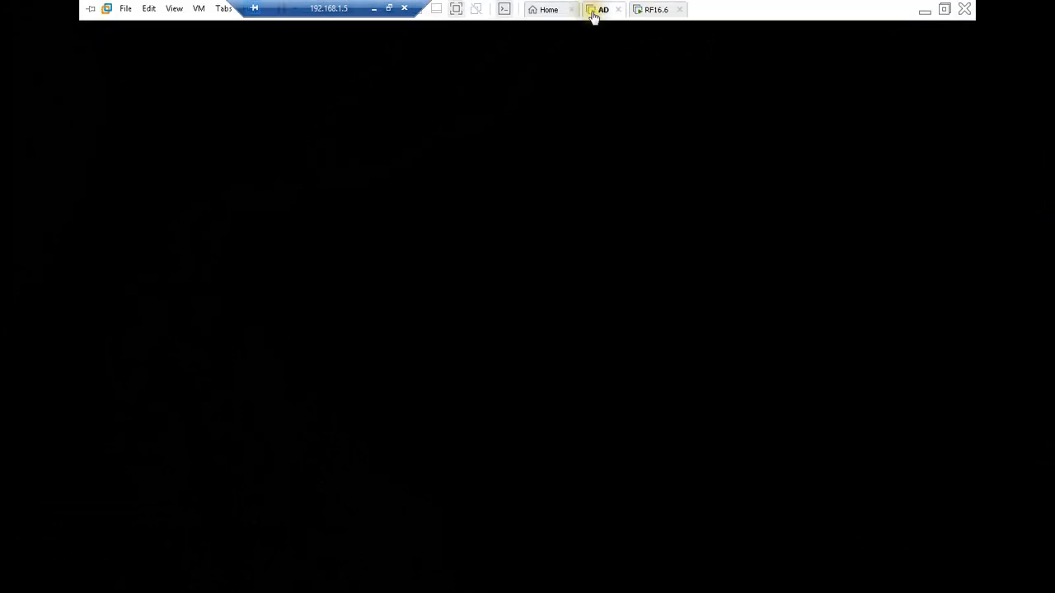
click(656, 10)
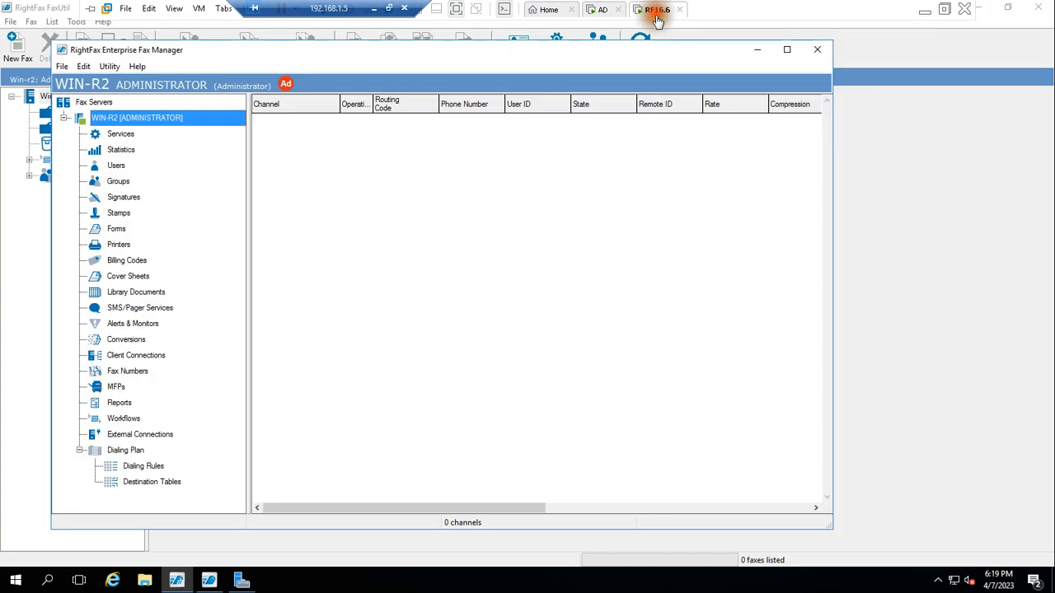
click(604, 10)
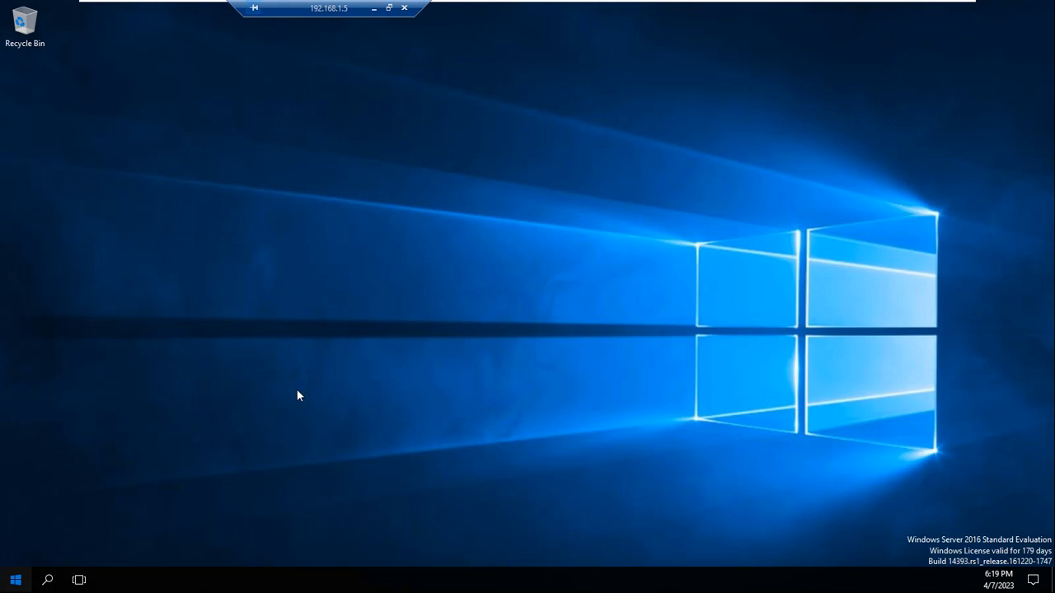
click(16, 578)
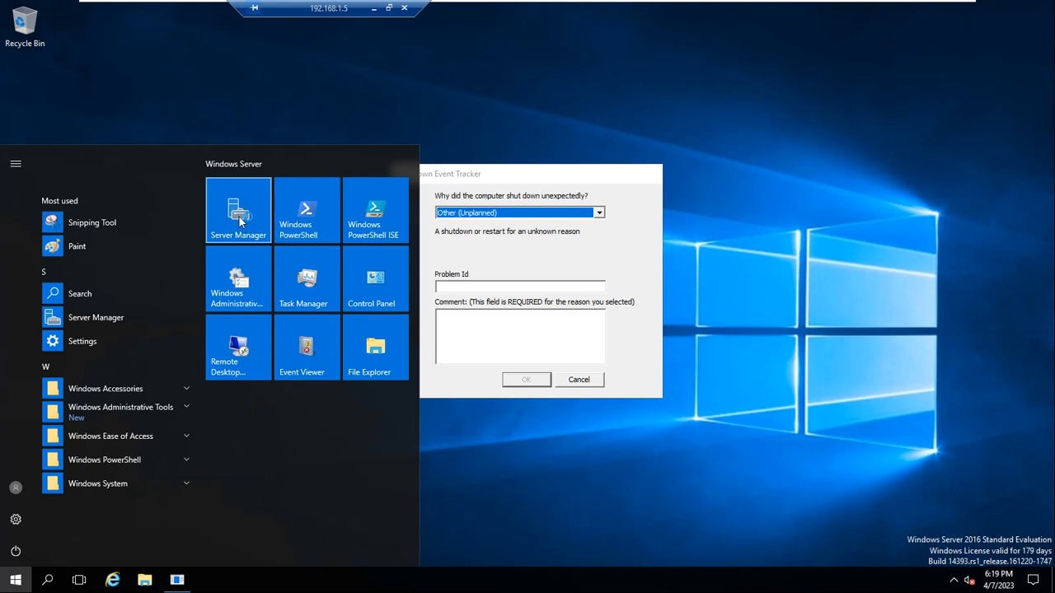
click(240, 221)
Step: Dismiss the Shutdown Event Tracker with the comment 'test' and return to the RF16.6 machine
click(532, 341)
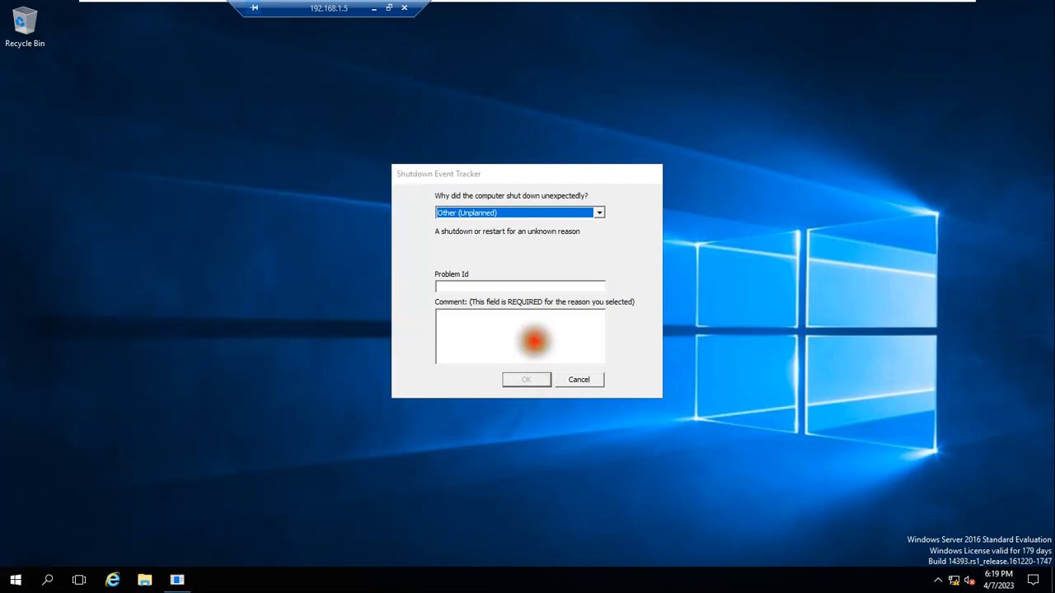
text(test)
click(524, 377)
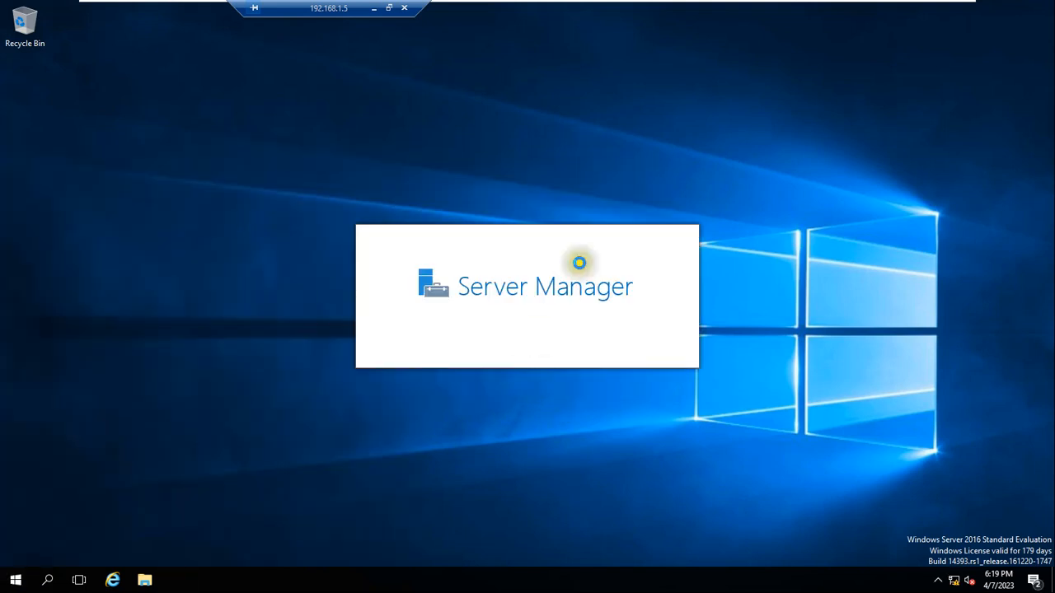
mouse_move(803, 6)
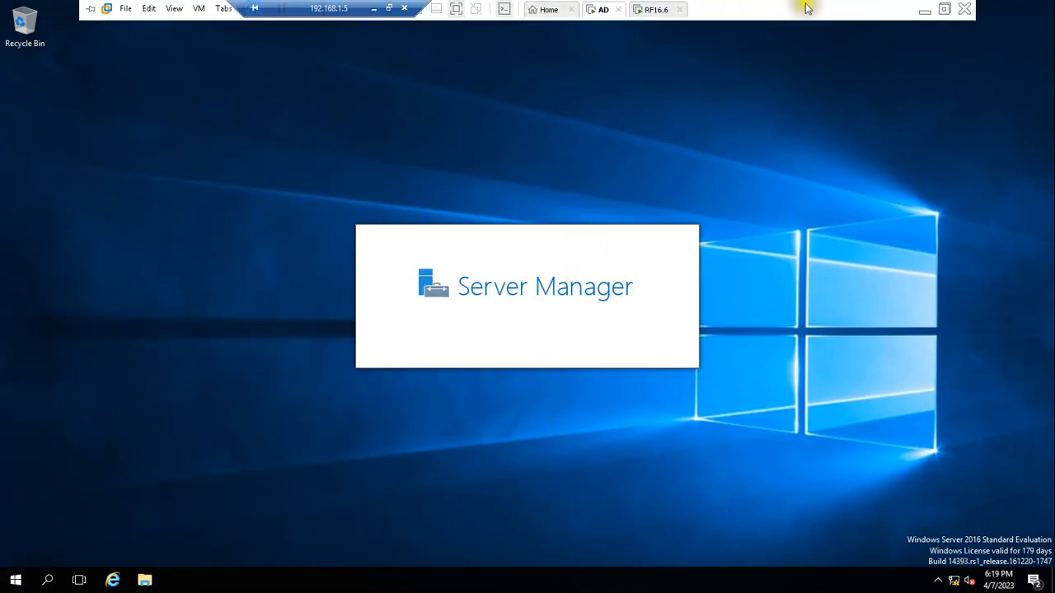
click(647, 10)
Step: Show the fax server's users list and select AZRF123, then USER5
click(117, 168)
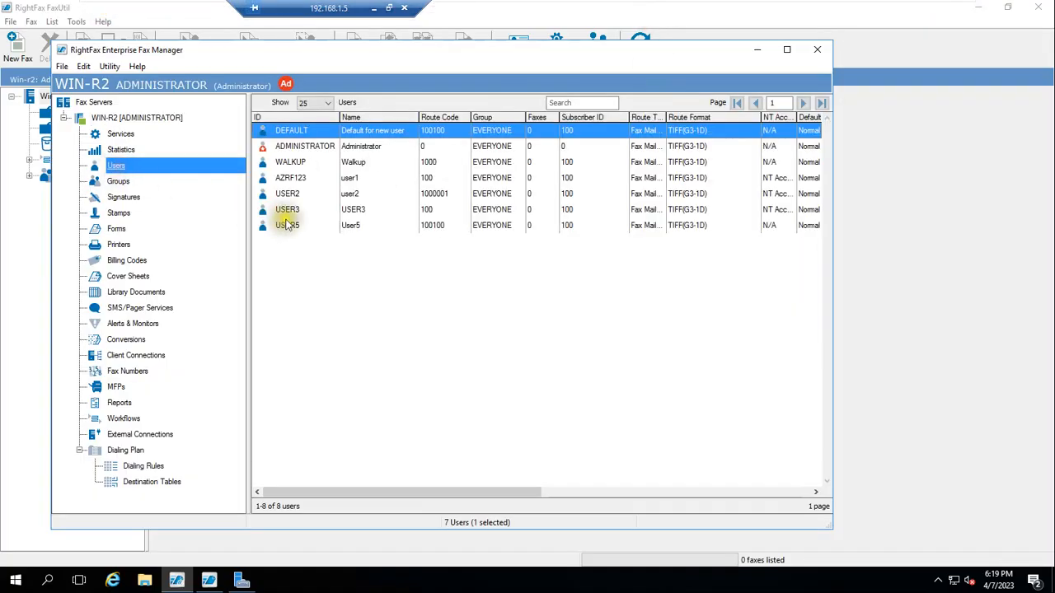
click(301, 178)
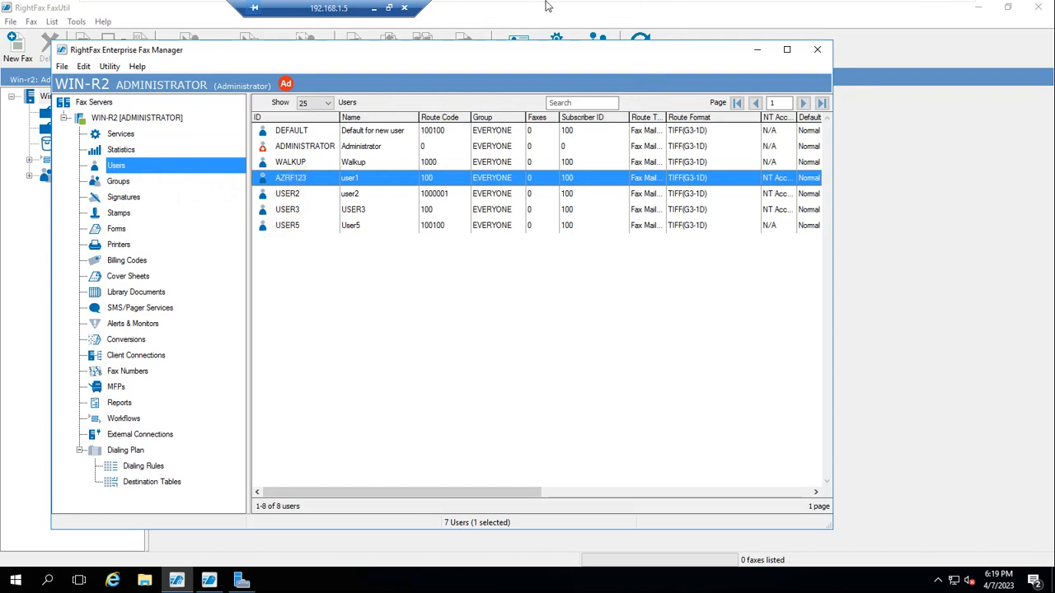
click(289, 226)
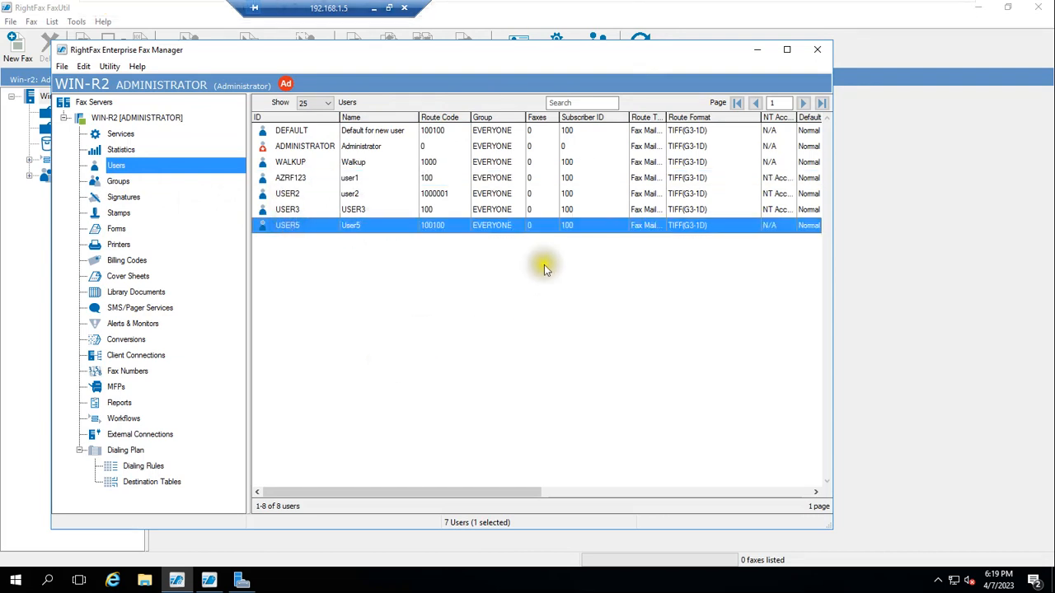
Step: On the AD machine, launch Active Directory Users and Computers from Server Manager's Tools menu
click(598, 6)
click(775, 127)
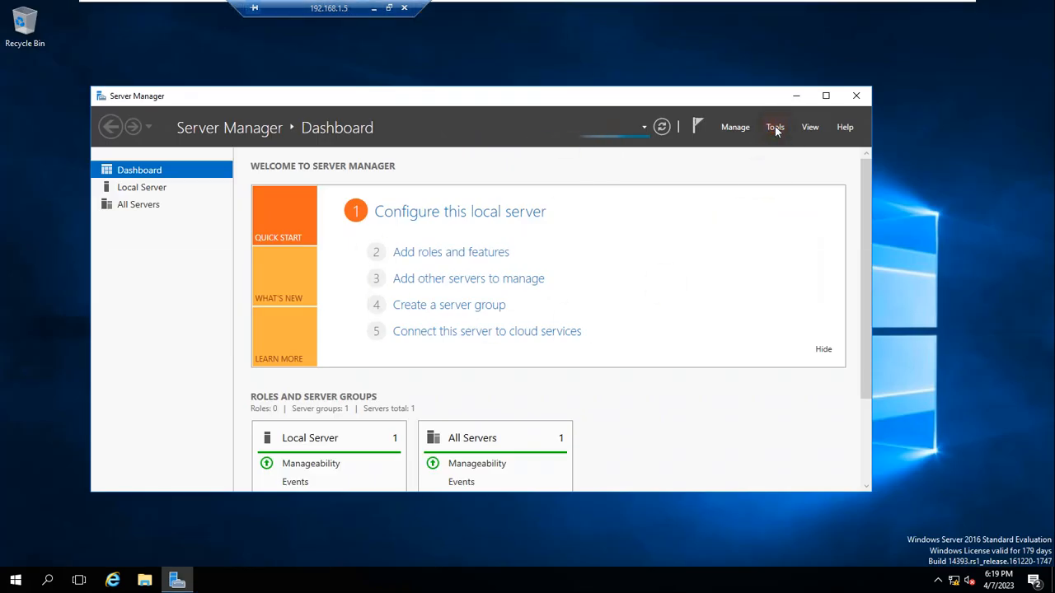
click(774, 128)
click(775, 130)
click(857, 205)
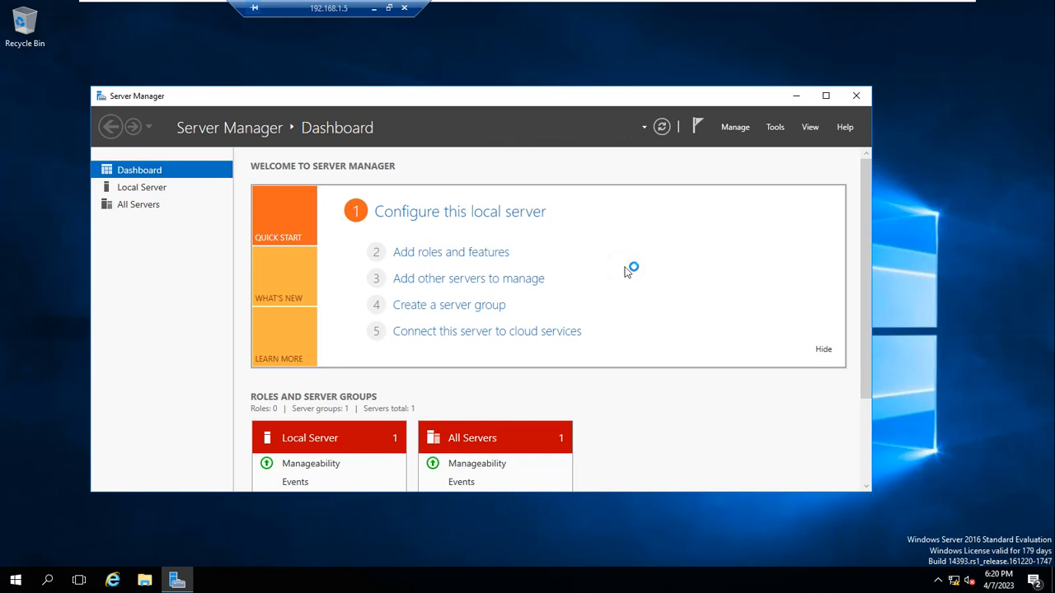
Step: On RF16.6, open USER5's settings to show NT Security unchecked, then cancel
click(656, 9)
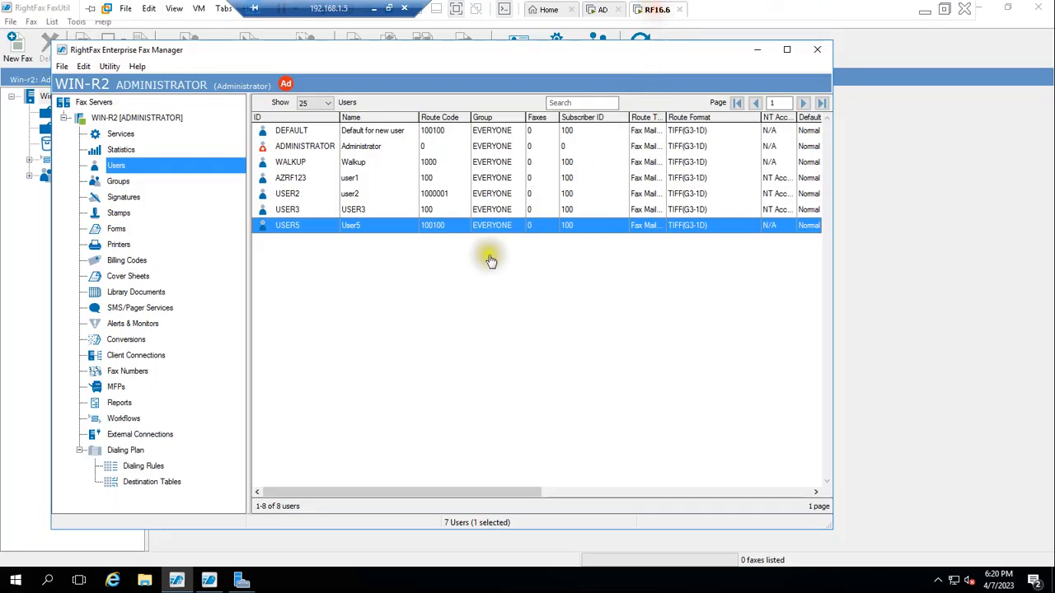
double_click(284, 231)
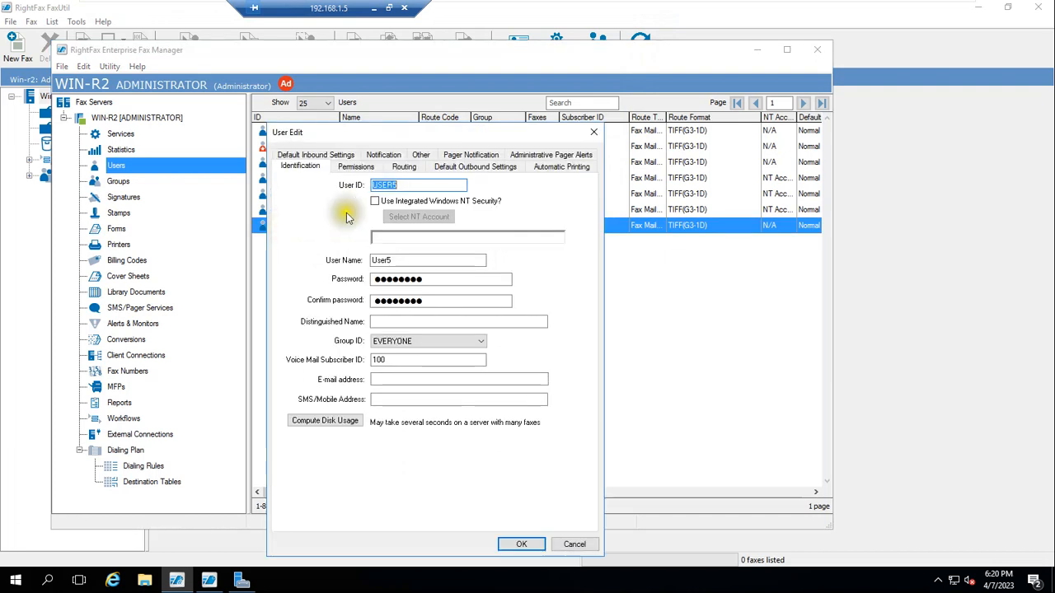
click(595, 133)
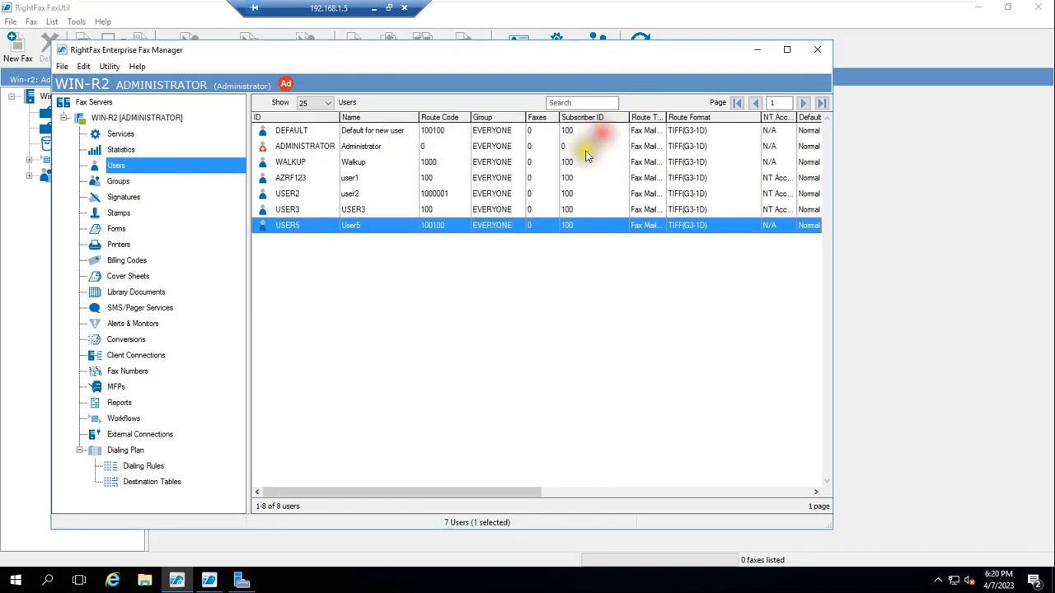
double_click(297, 235)
drag(404, 134, 441, 138)
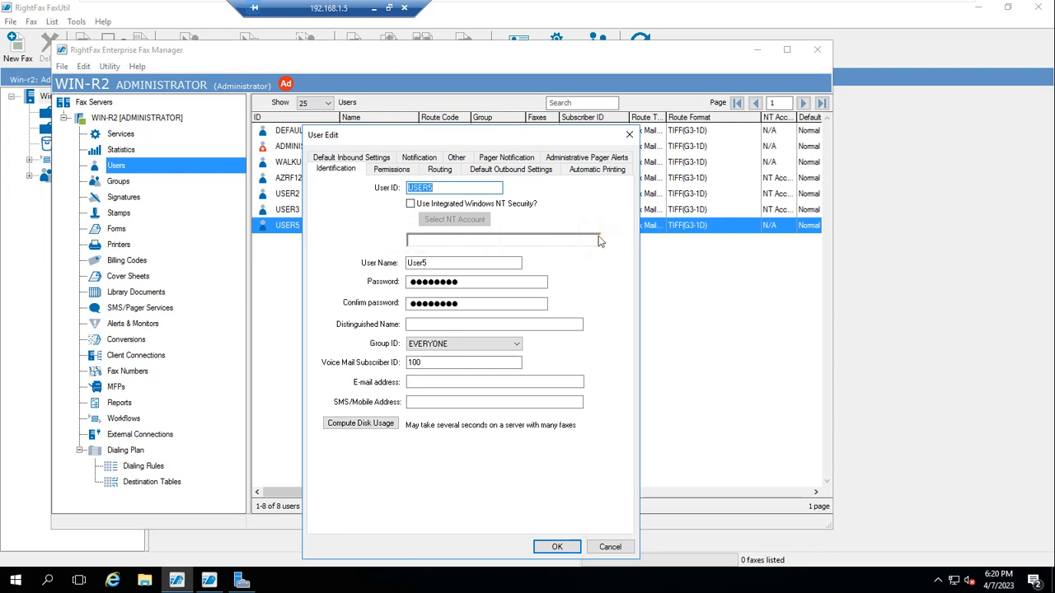
click(606, 546)
Step: Open USER3's settings to review its Integrated Windows NT Security link, then cancel
click(293, 211)
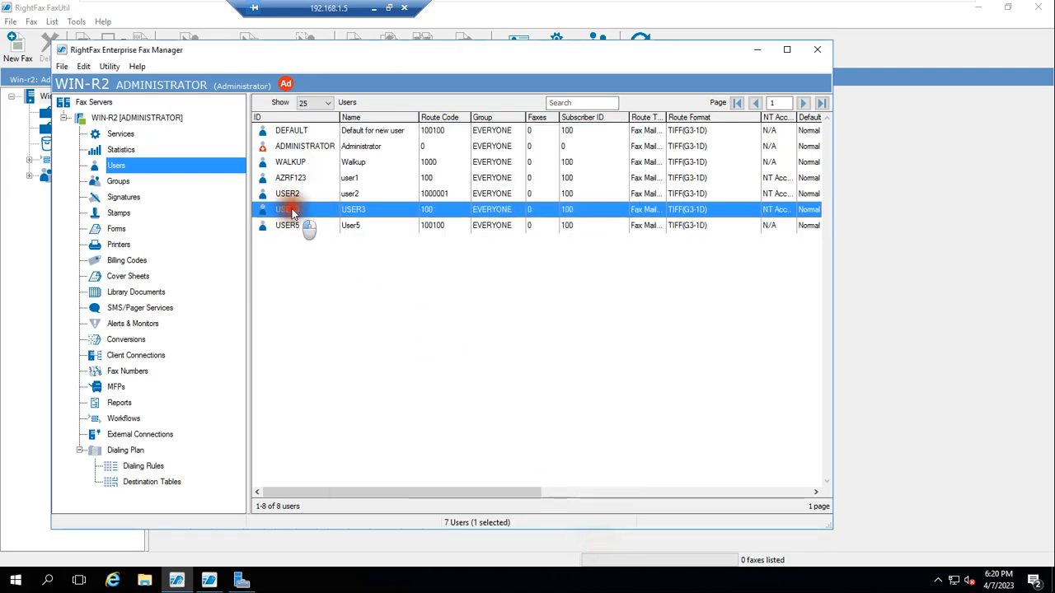
double_click(293, 211)
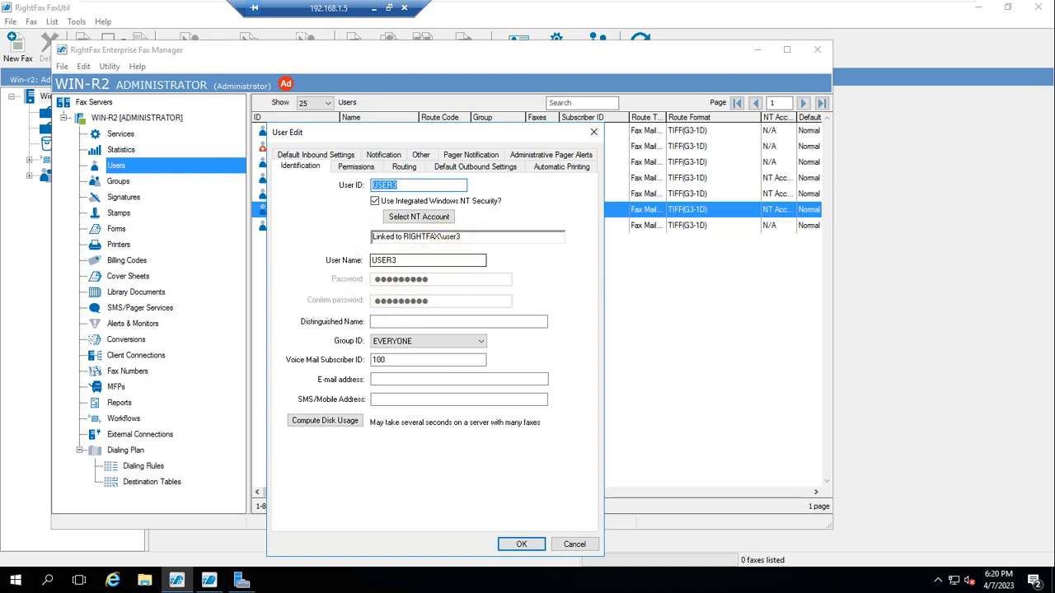
click(573, 544)
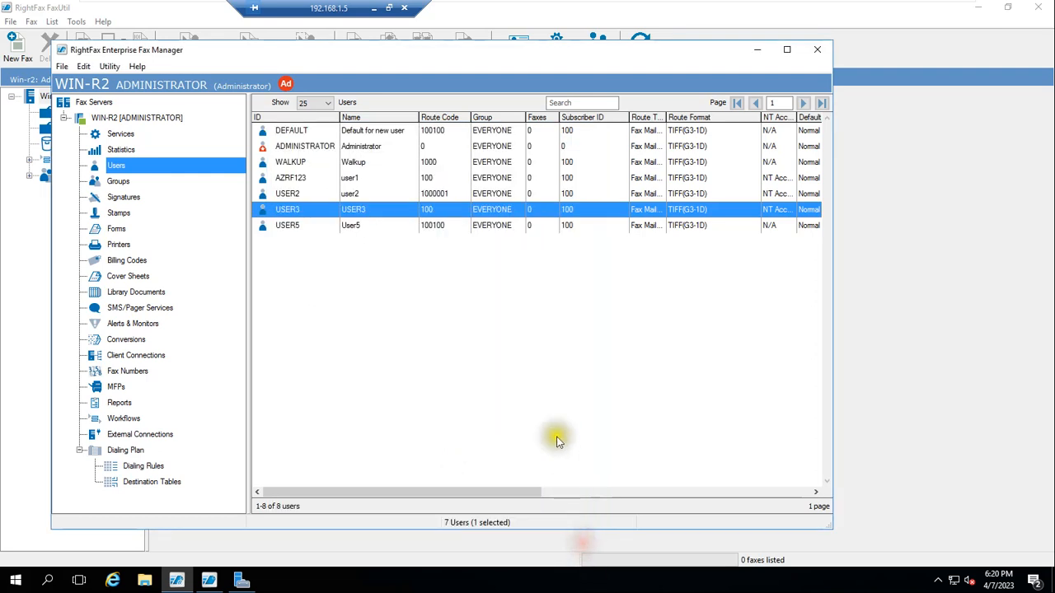
click(284, 178)
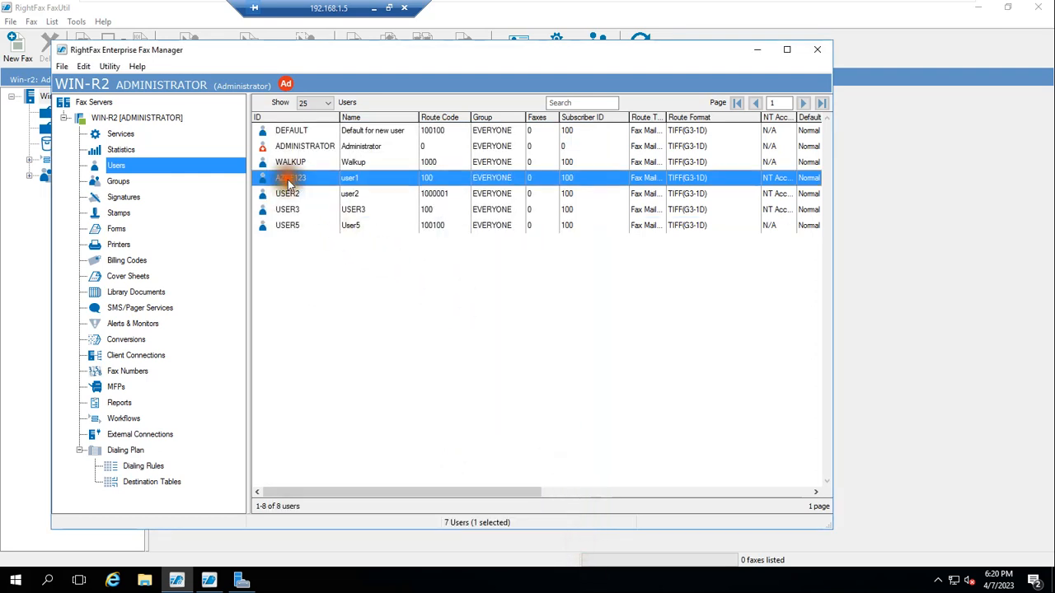
click(348, 194)
click(350, 209)
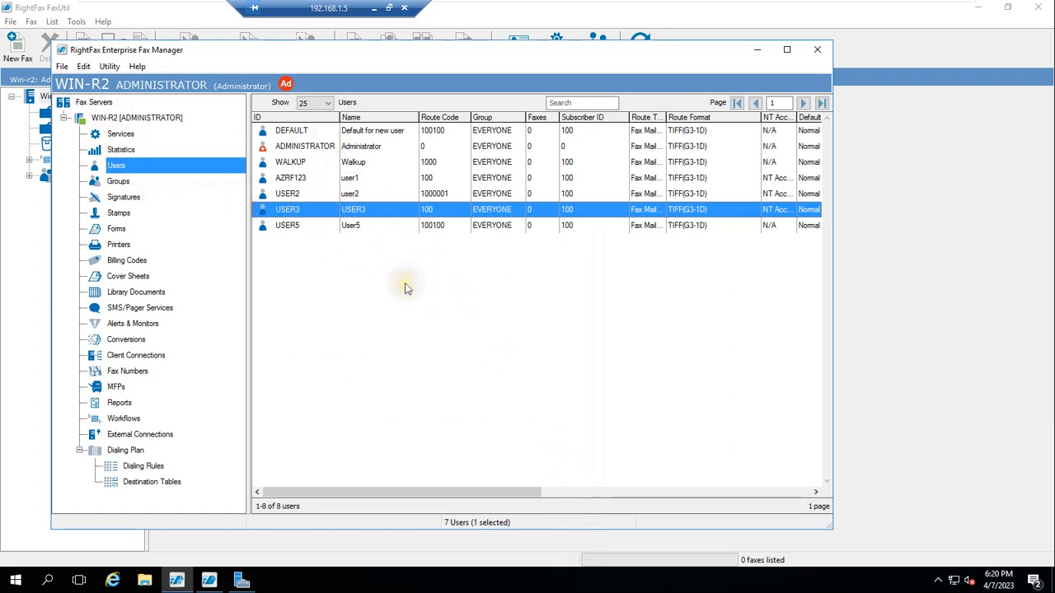
double_click(352, 210)
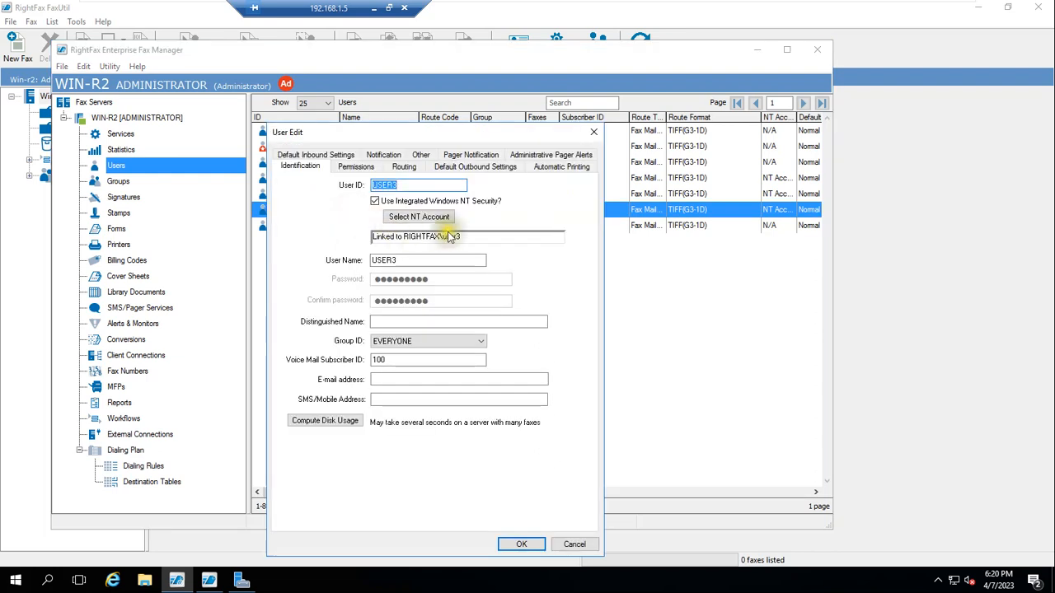
click(576, 544)
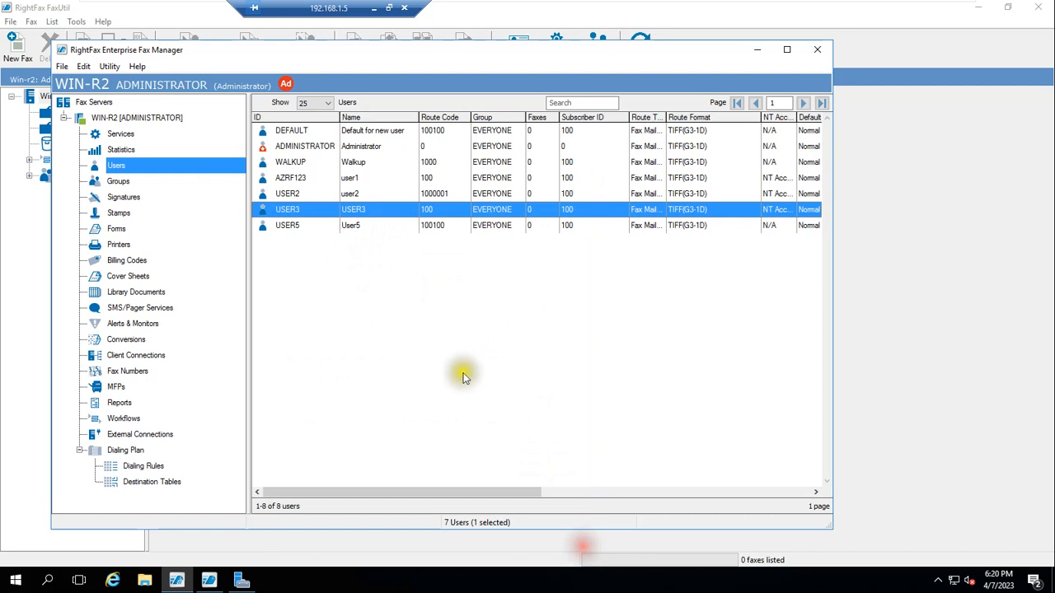
Step: Check USER5's settings again, then reopen USER3's settings showing the RIGHTFAX\user3 link
double_click(348, 226)
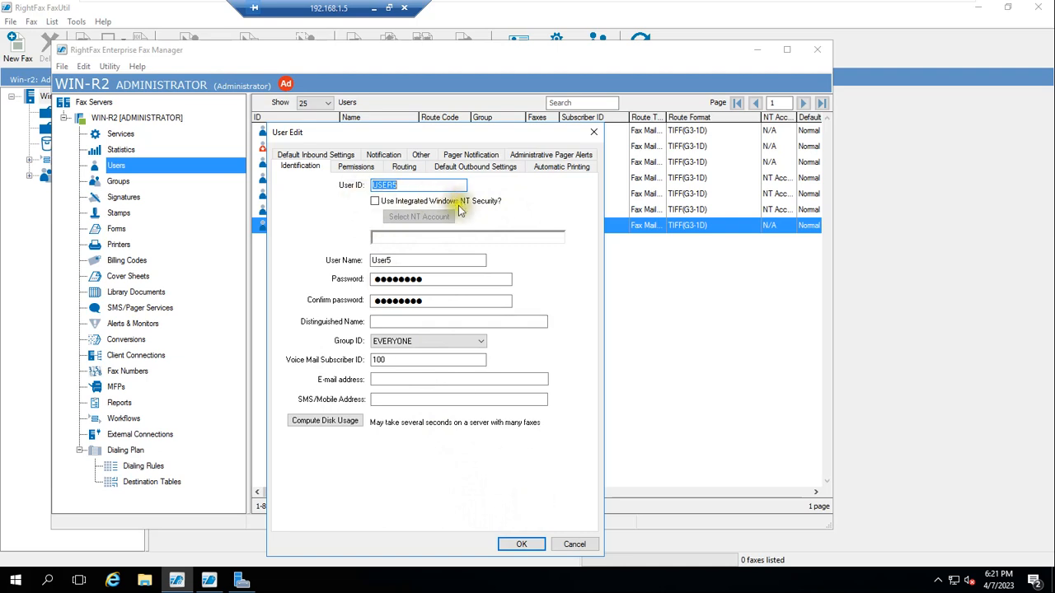
click(574, 544)
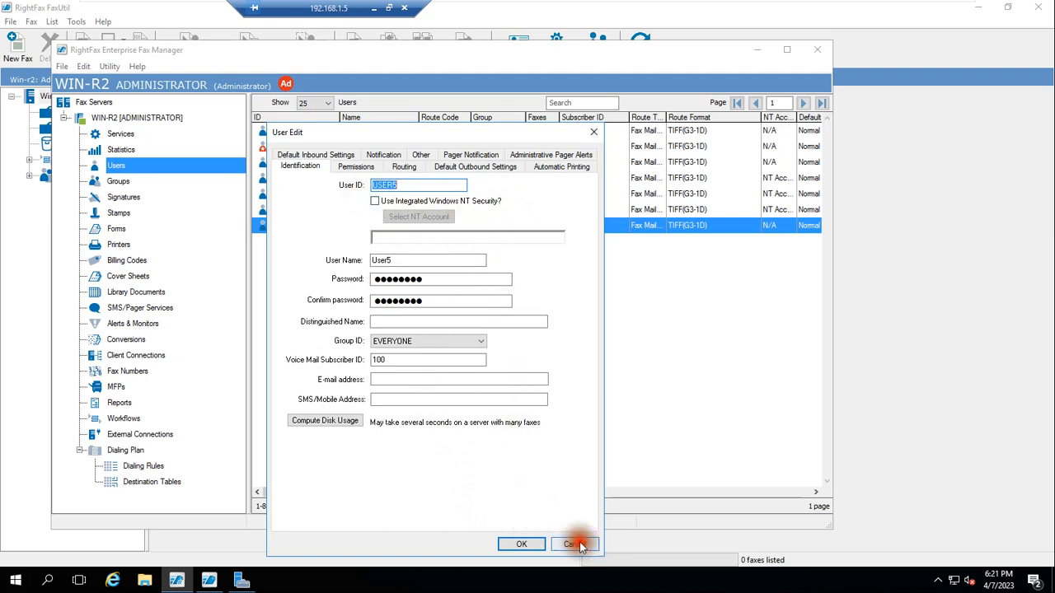
double_click(301, 208)
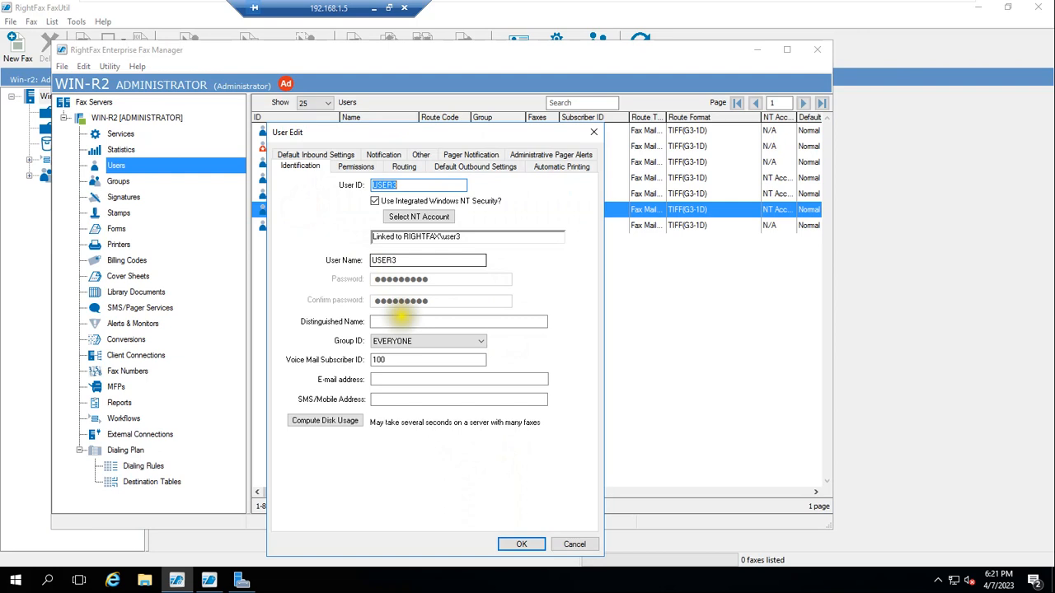
drag(340, 281, 458, 283)
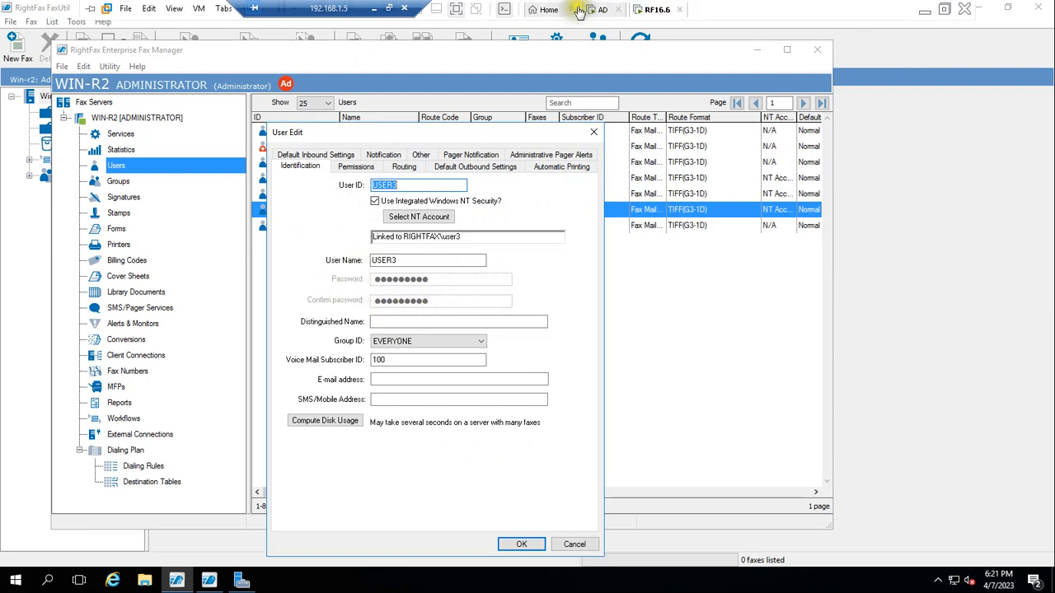
Step: On the AD machine, expand rightfax.com > Rightfax Team and list the EMP unit's accounts
click(597, 12)
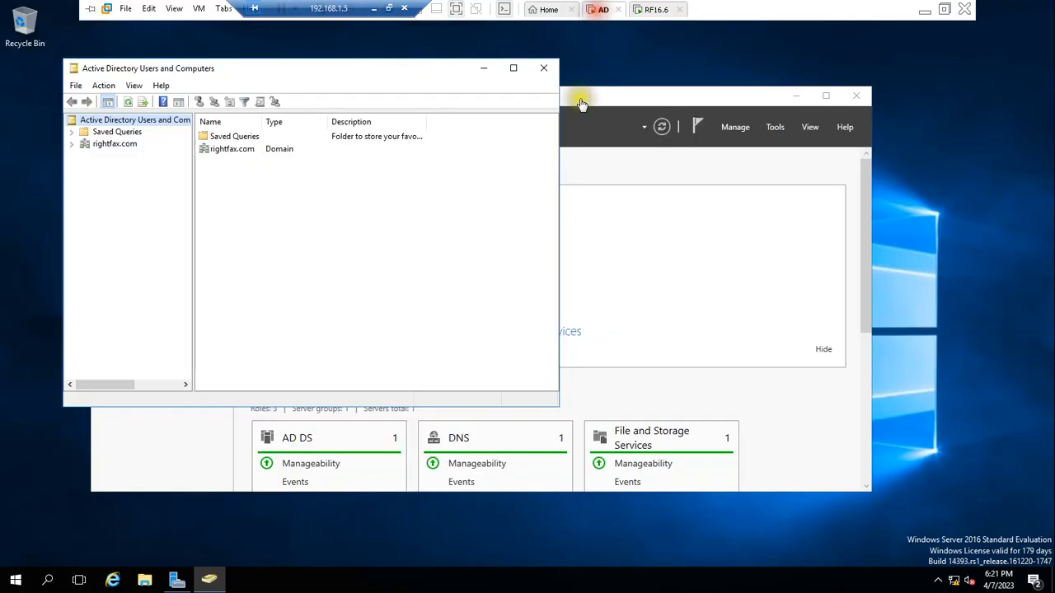
click(116, 146)
click(112, 226)
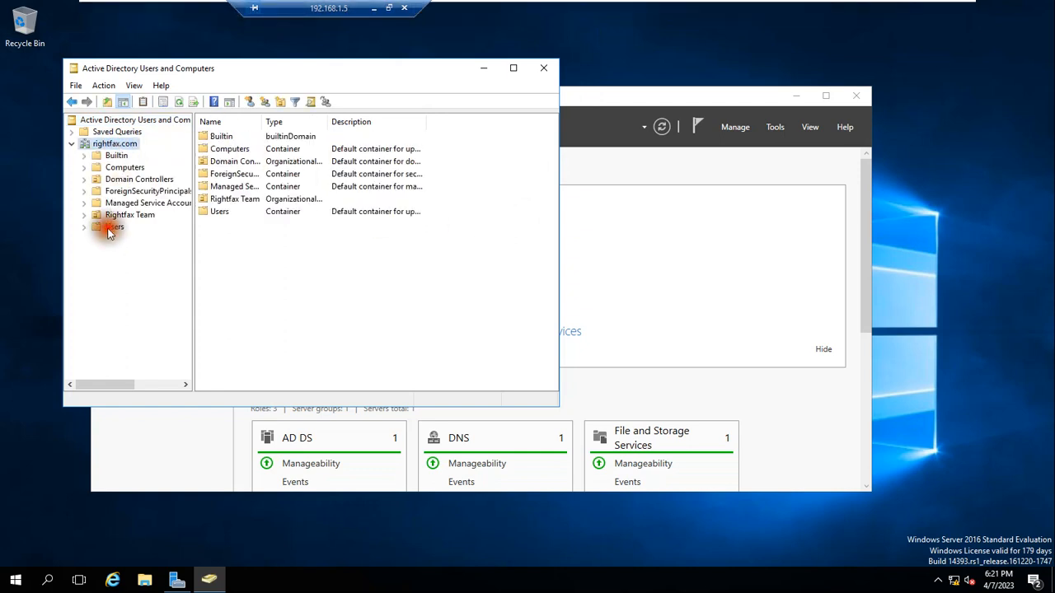
click(132, 215)
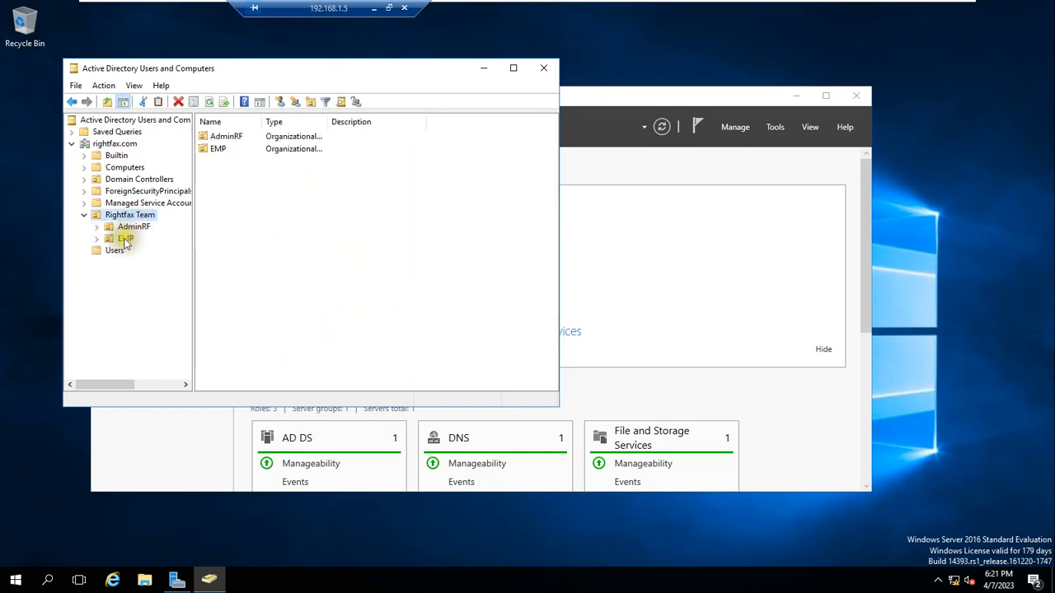
click(123, 237)
Step: Review user1 through user4, then minimize the console and return to the RightFax machine
click(220, 149)
click(220, 162)
click(220, 174)
click(221, 187)
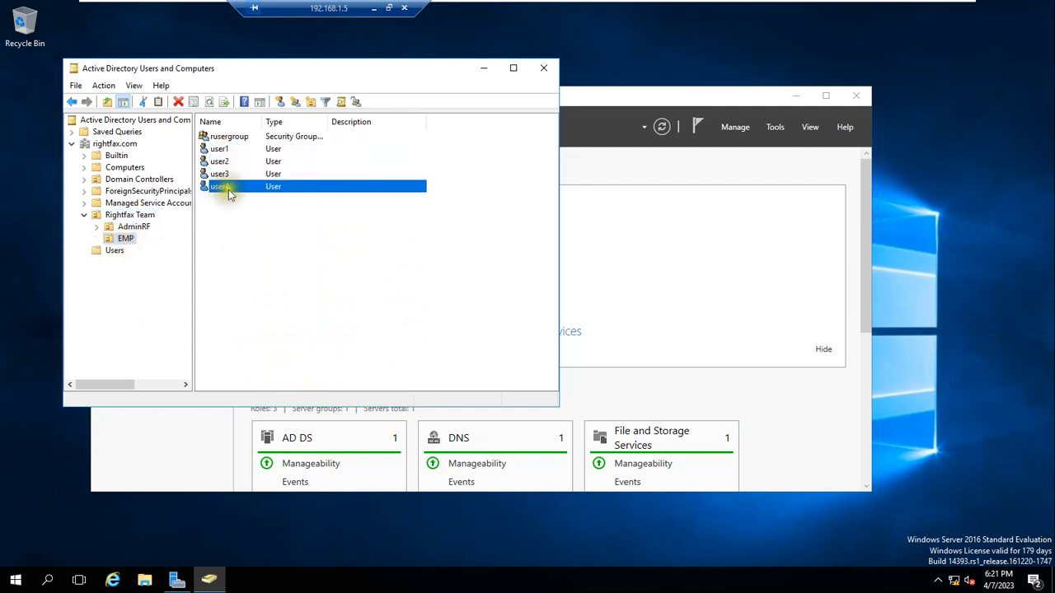
click(483, 69)
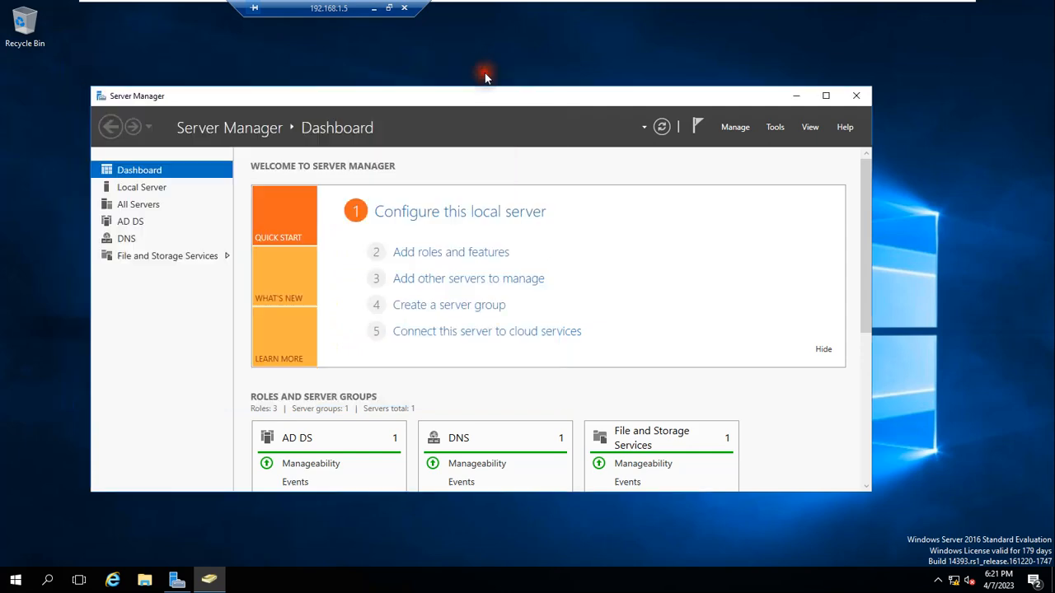
mouse_move(773, 7)
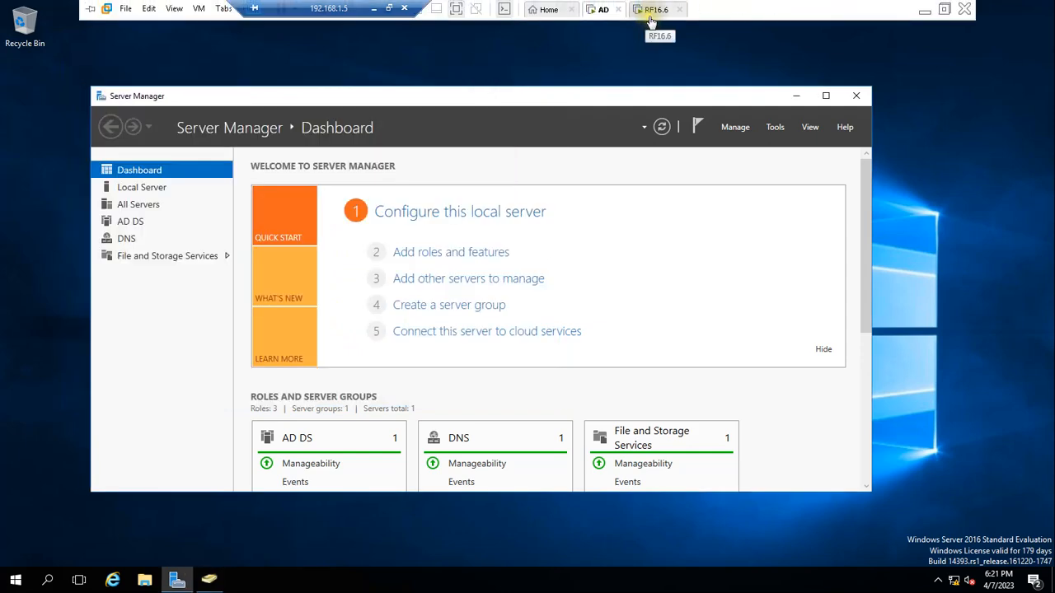
click(650, 16)
Step: Cancel USER3's settings, then reopen and cancel them to show the RIGHTFAX\user3 link
click(585, 546)
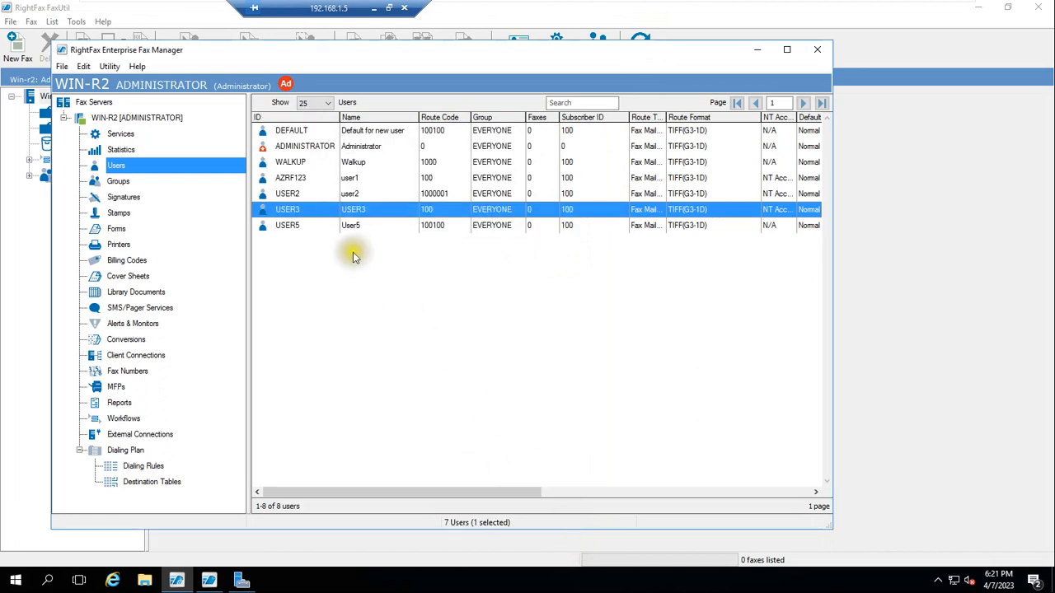
click(281, 226)
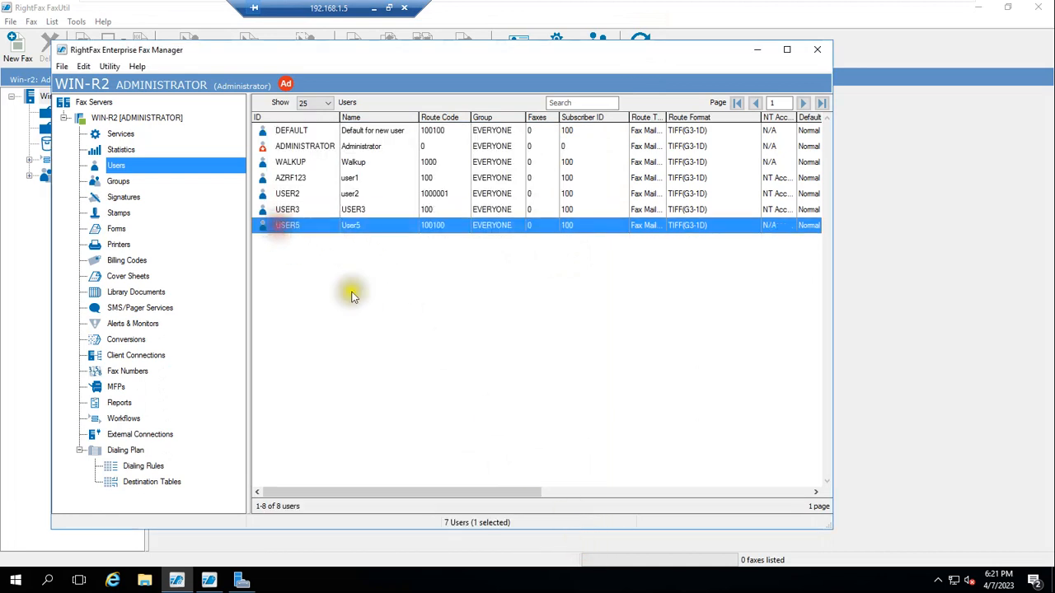
click(290, 210)
double_click(294, 211)
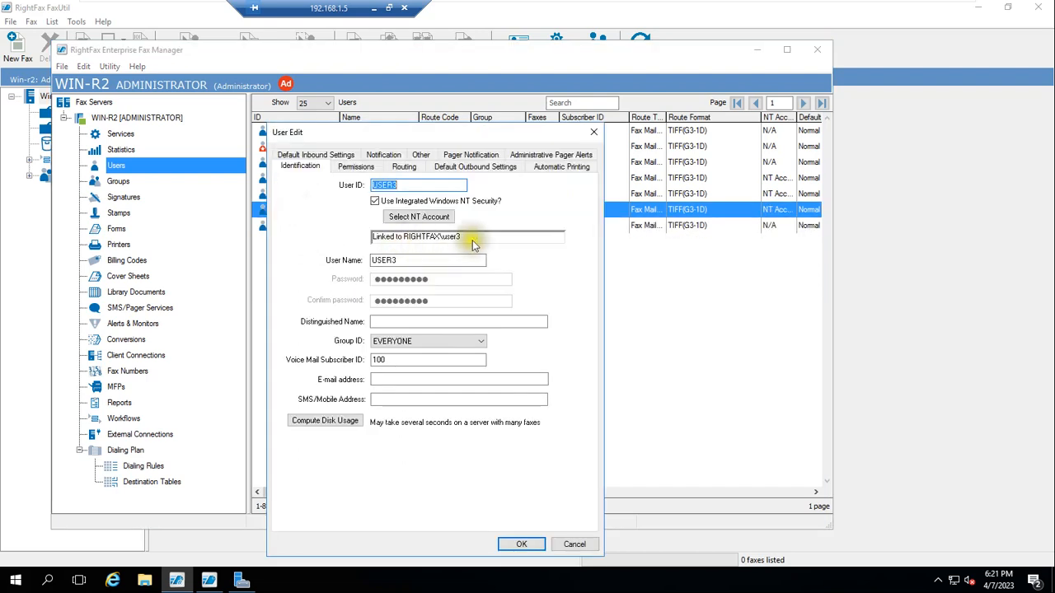
click(574, 544)
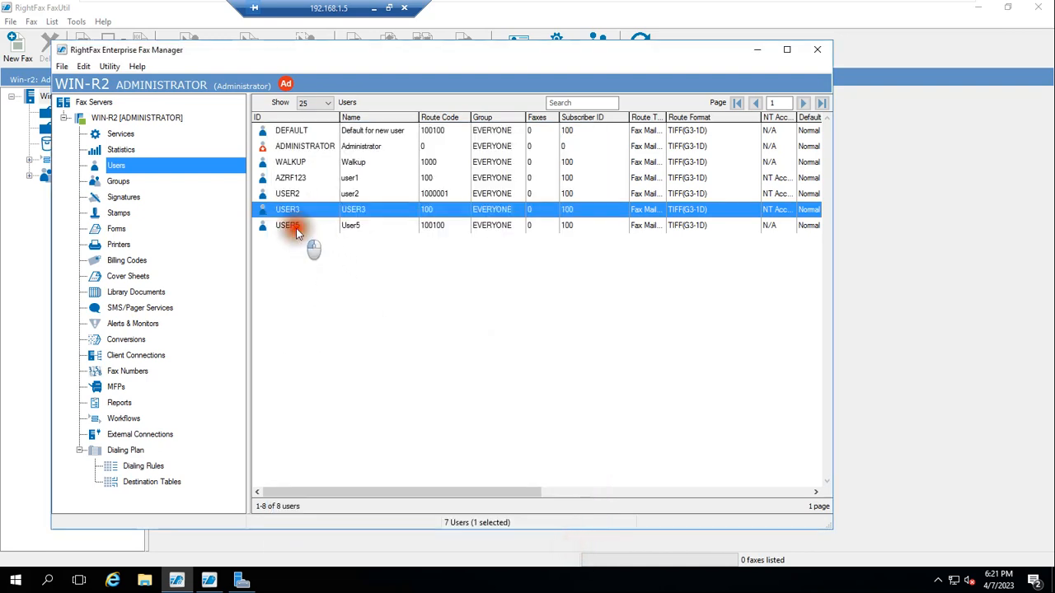
Step: Open USER5's settings to confirm no Windows account link, cancel, and minimize the remote session
double_click(295, 227)
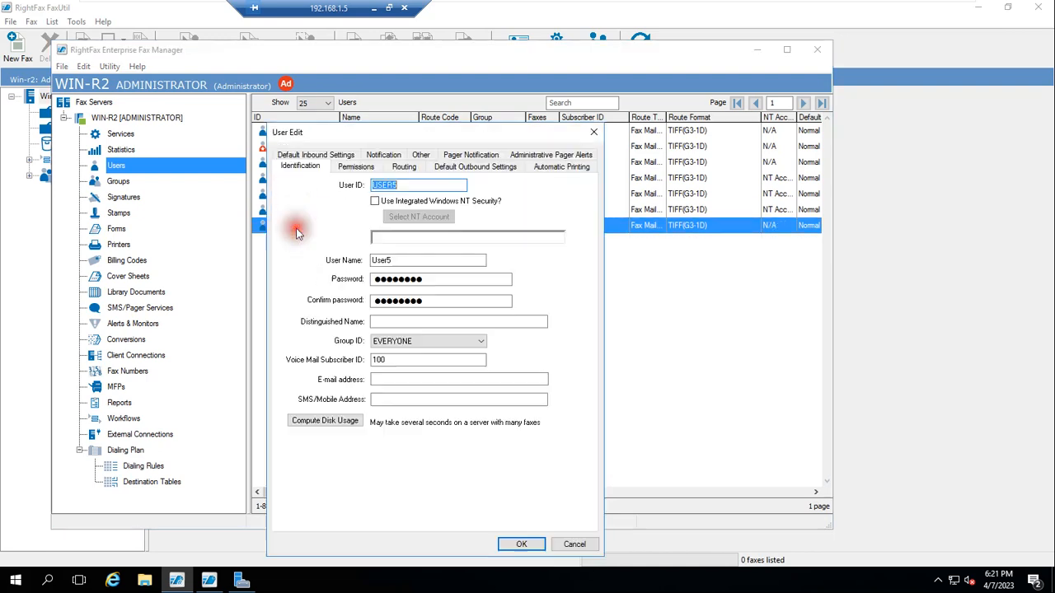
click(574, 544)
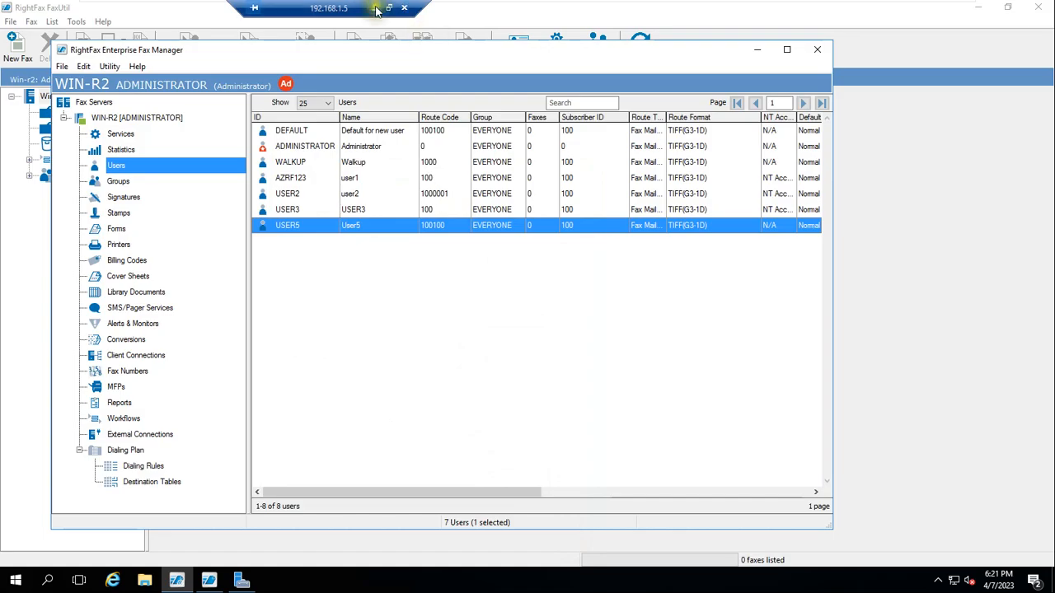
click(376, 8)
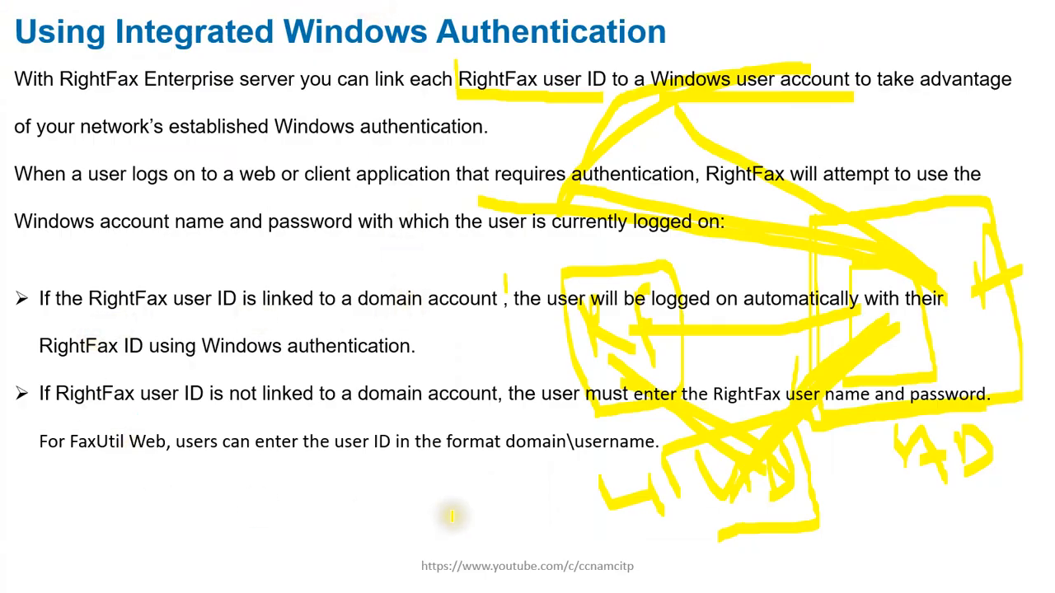
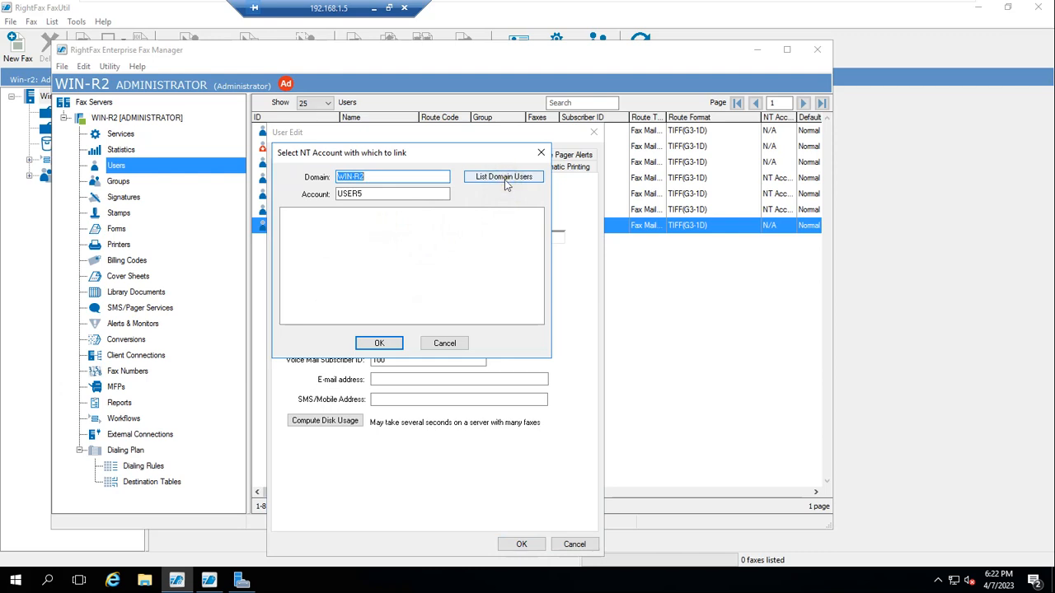
Step: List the domain accounts, close the picker without linking, and change the User ID from USER5 to USER4
click(495, 179)
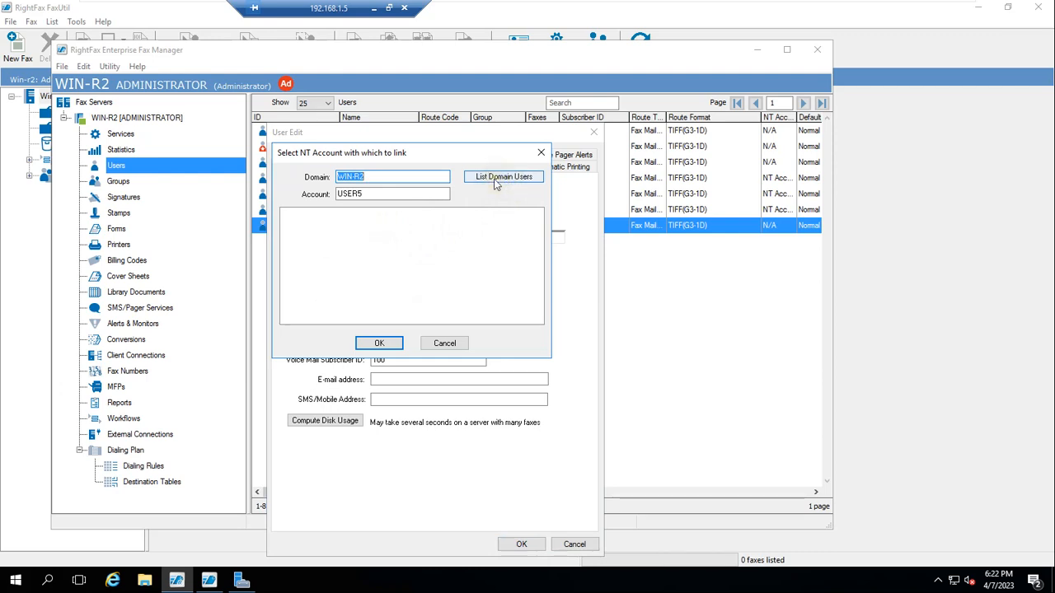
click(495, 183)
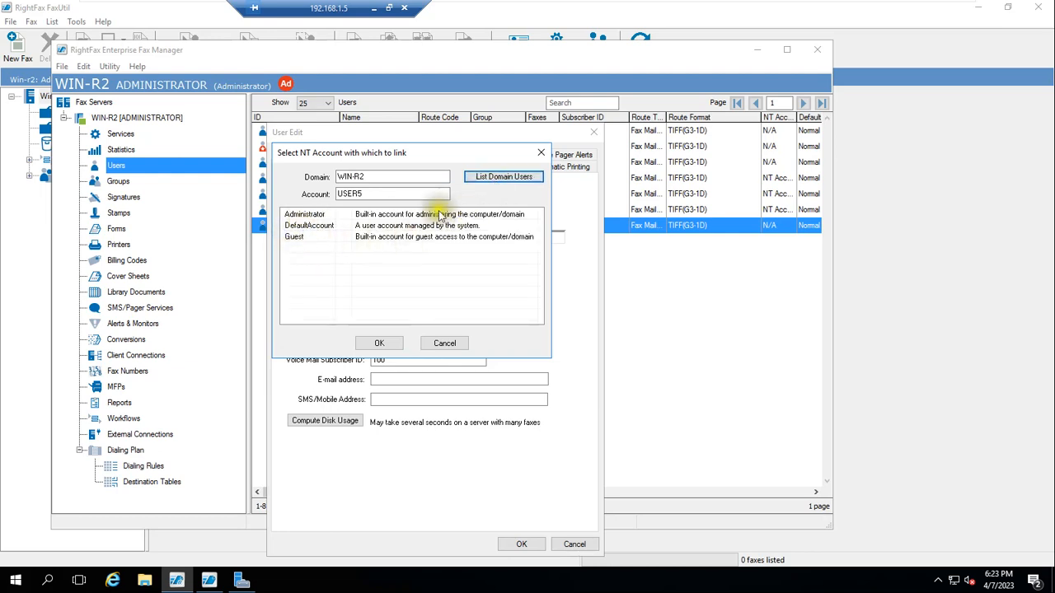
click(540, 155)
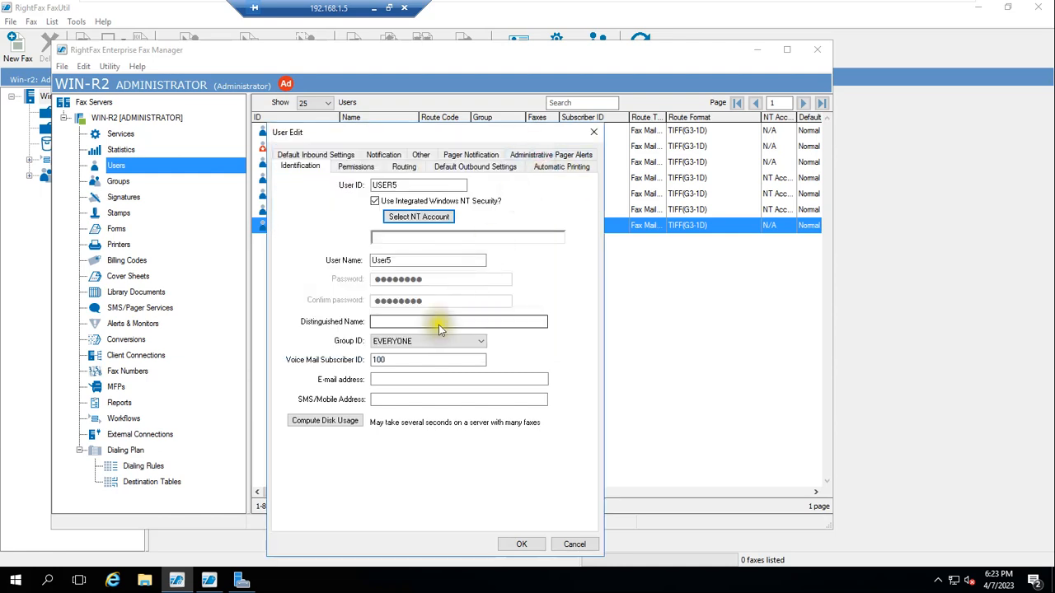
click(407, 241)
click(387, 237)
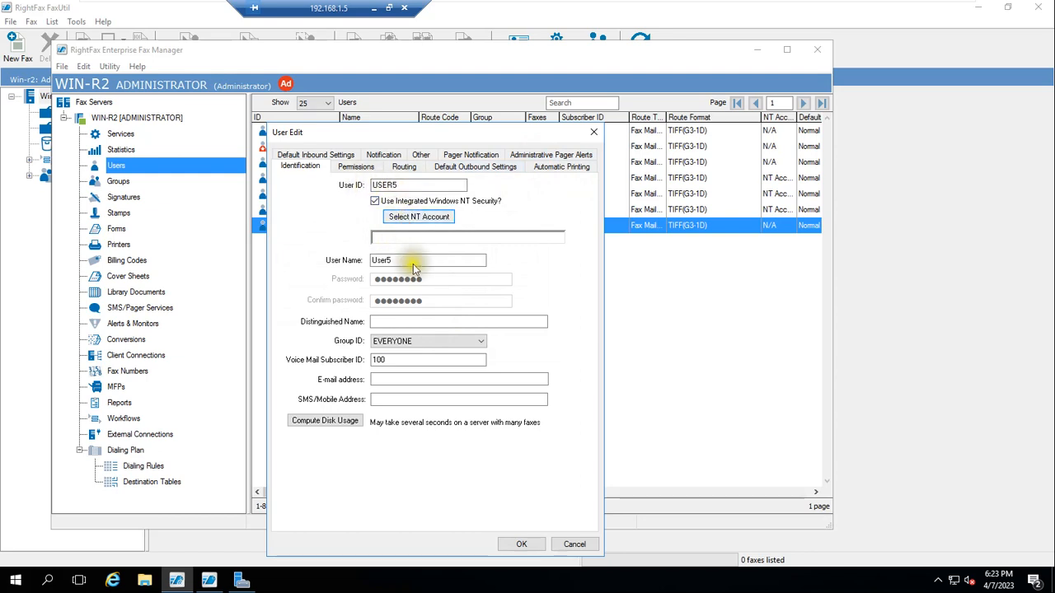
click(396, 185)
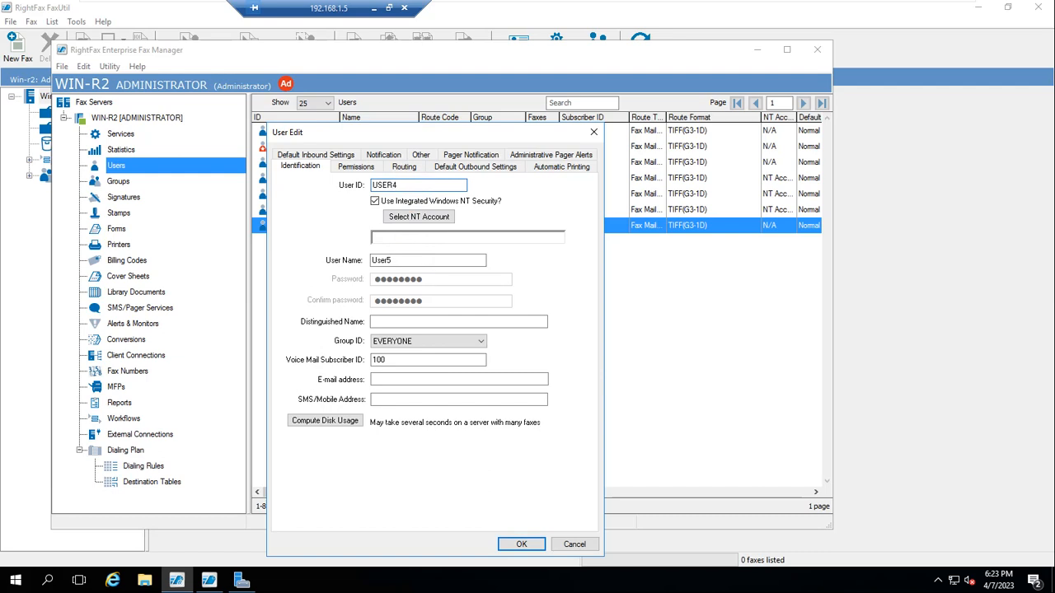
Step: Link the user to the RIGHTFAX\USER4 domain account, then switch to the domain server's desktop
click(413, 218)
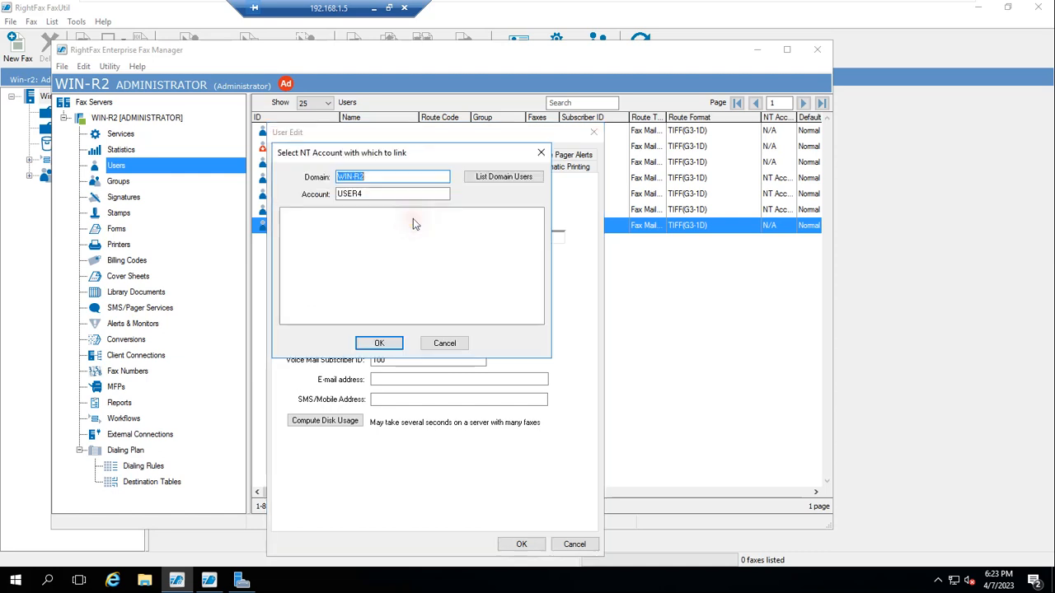
click(377, 342)
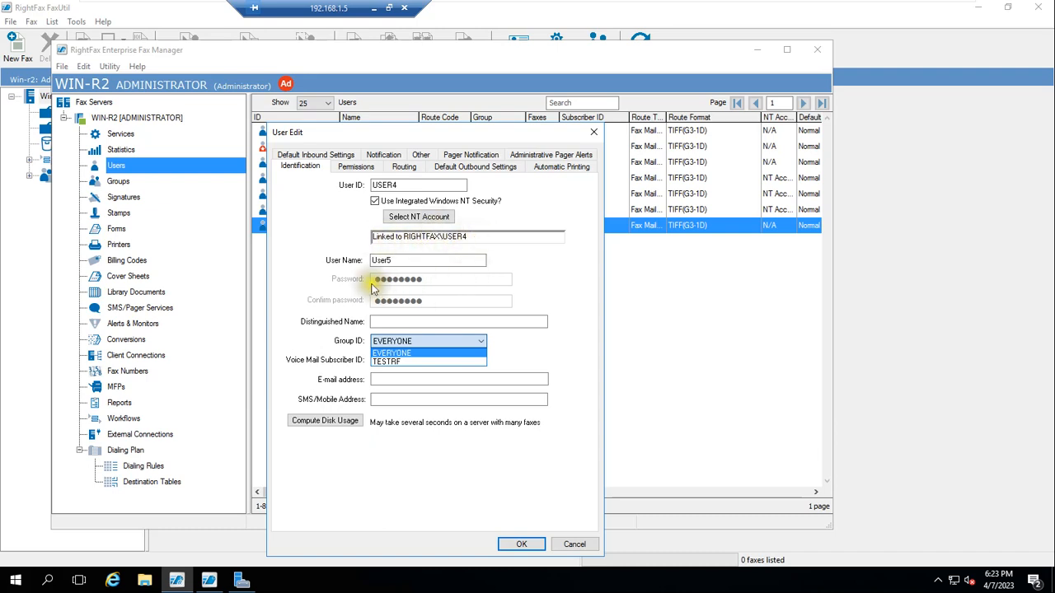
click(604, 11)
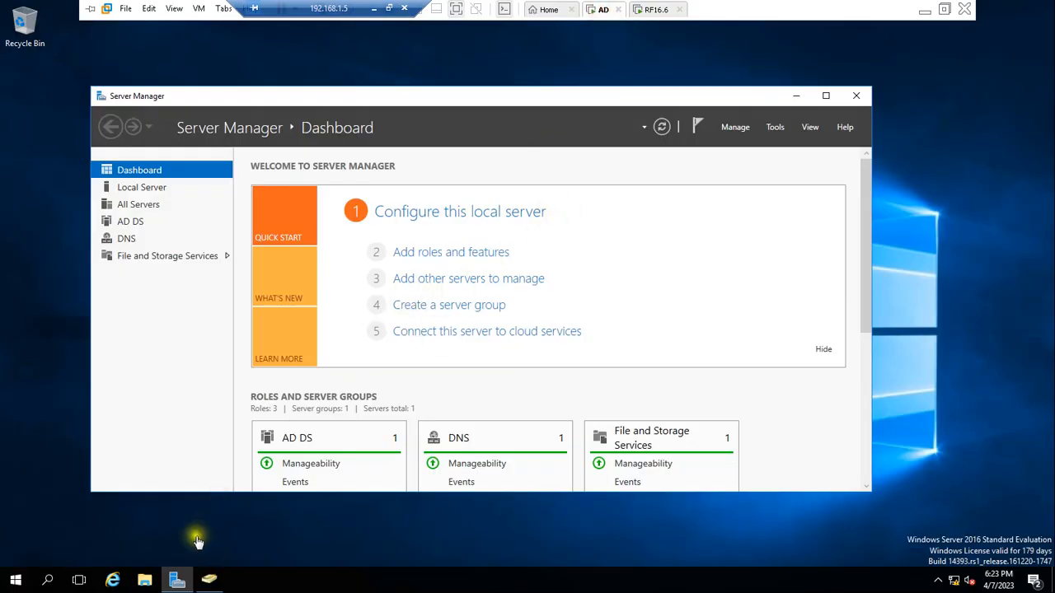
Step: Look over the EMP users in Active Directory, then set USER4's Group ID to TESTRF in RightFax
click(213, 581)
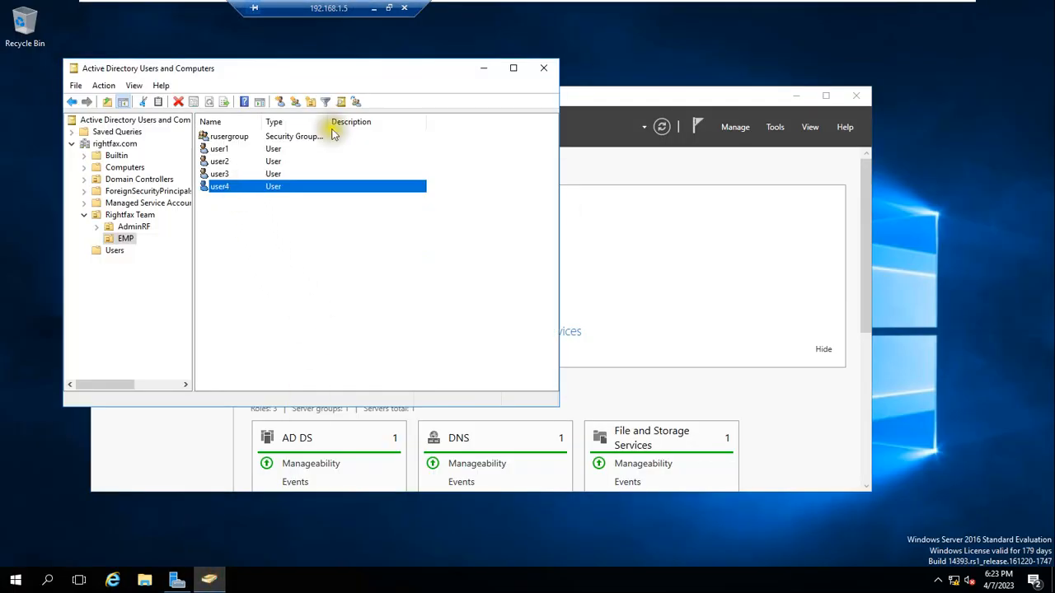
mouse_move(735, 7)
click(655, 9)
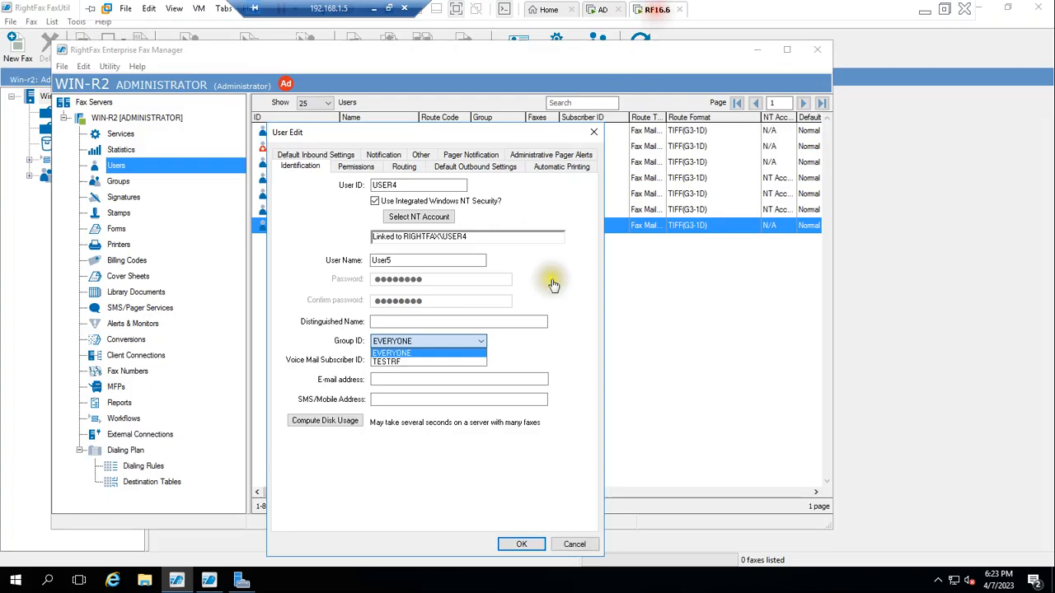
click(414, 368)
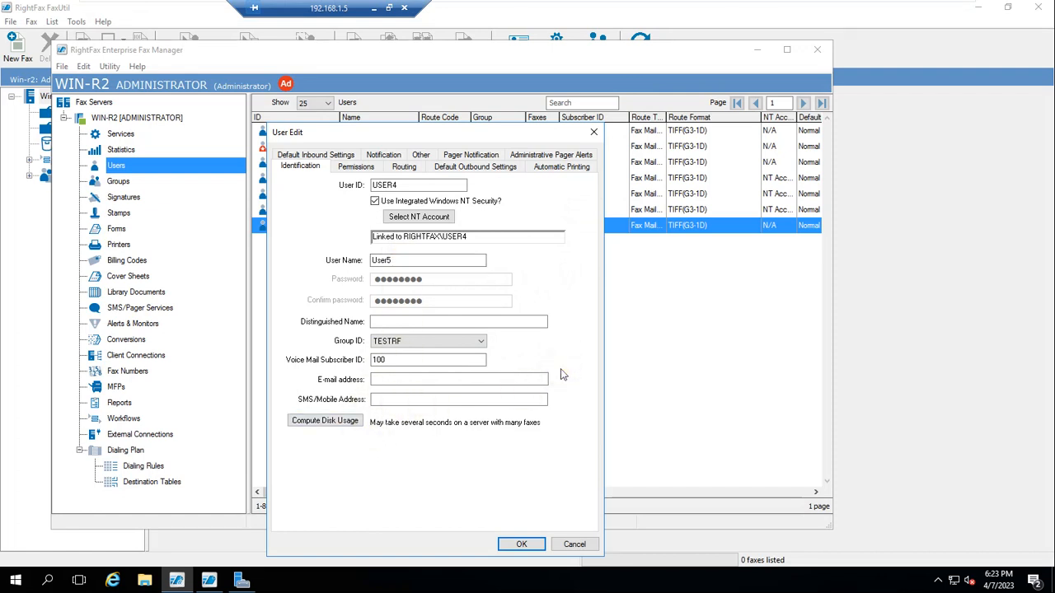
click(370, 8)
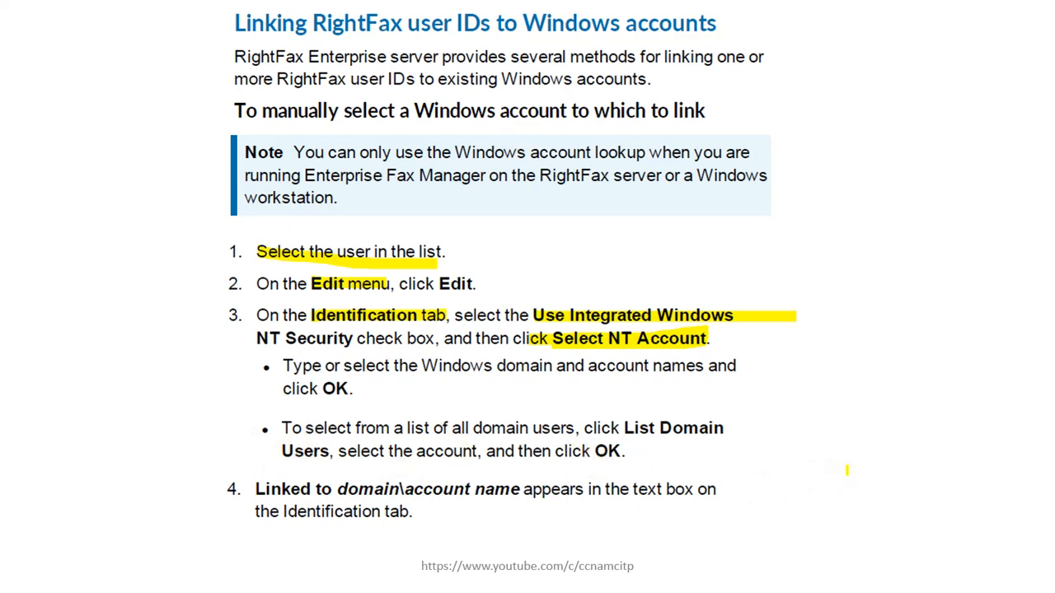
Step: Advance to the slide on linking existing and new users, then restore the RightFax server session
key(Right)
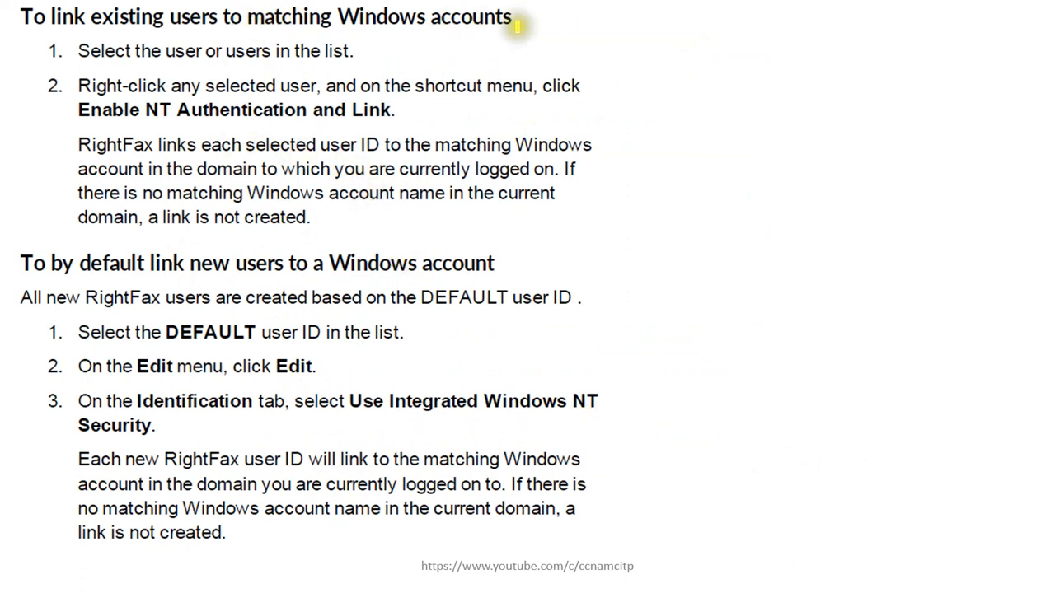
key(super)
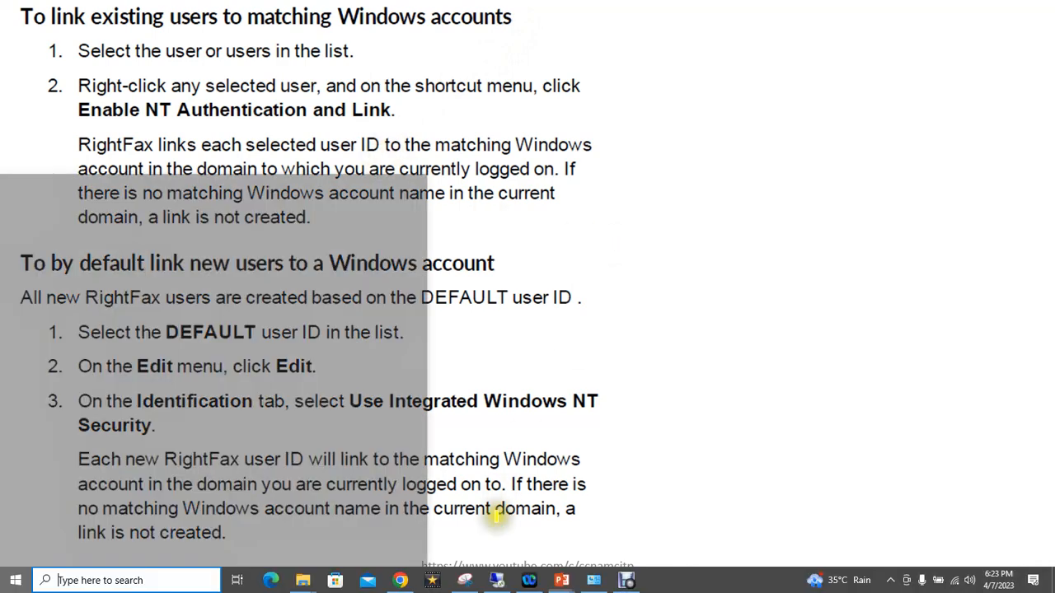
click(499, 586)
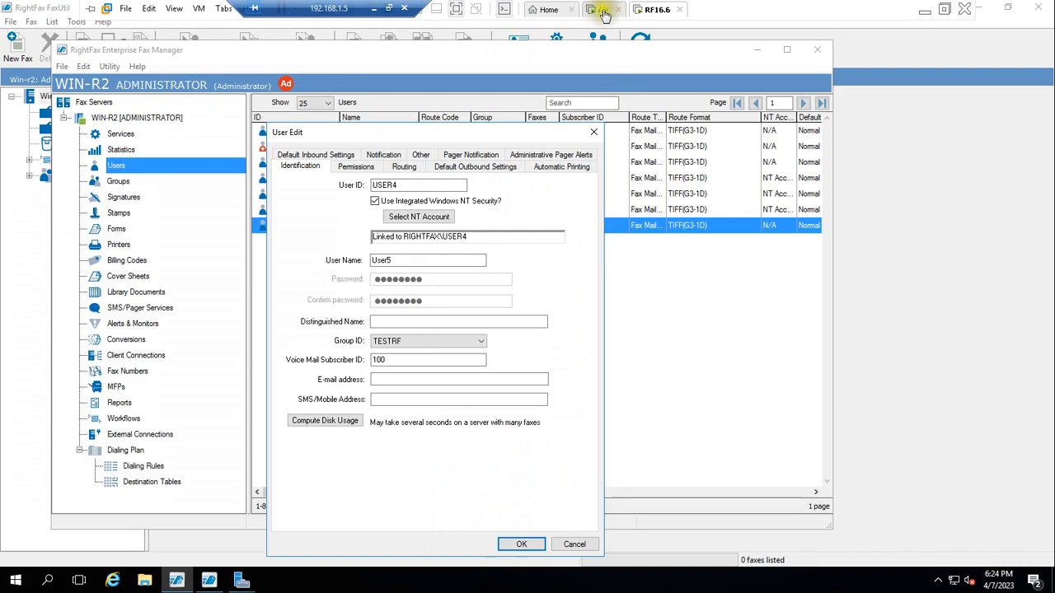
Step: Copy user4 in the EMP folder into a new account with first name and logon name user5
click(602, 9)
click(218, 187)
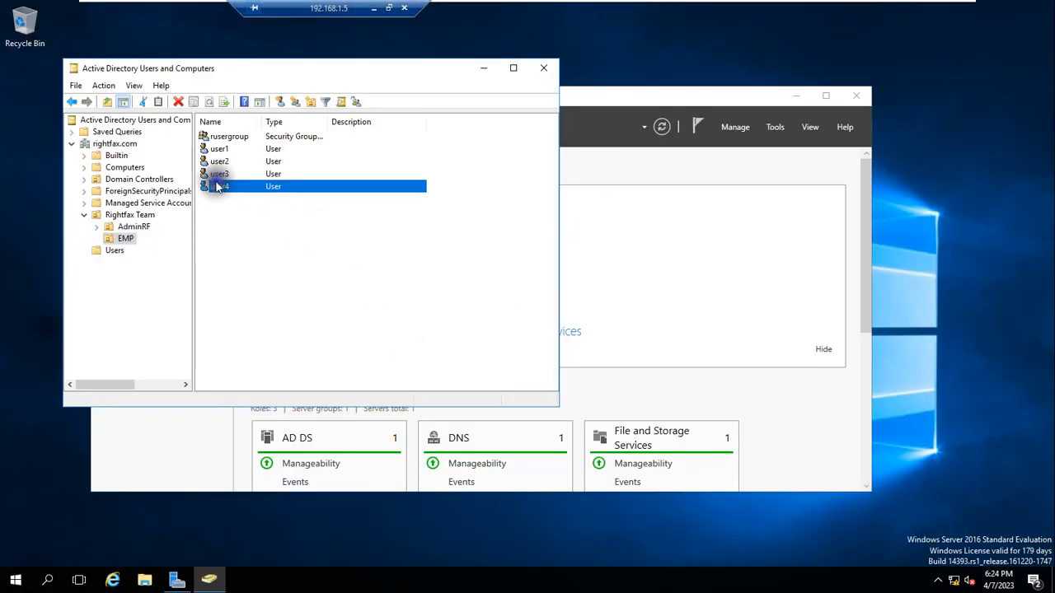
right_click(218, 188)
click(247, 197)
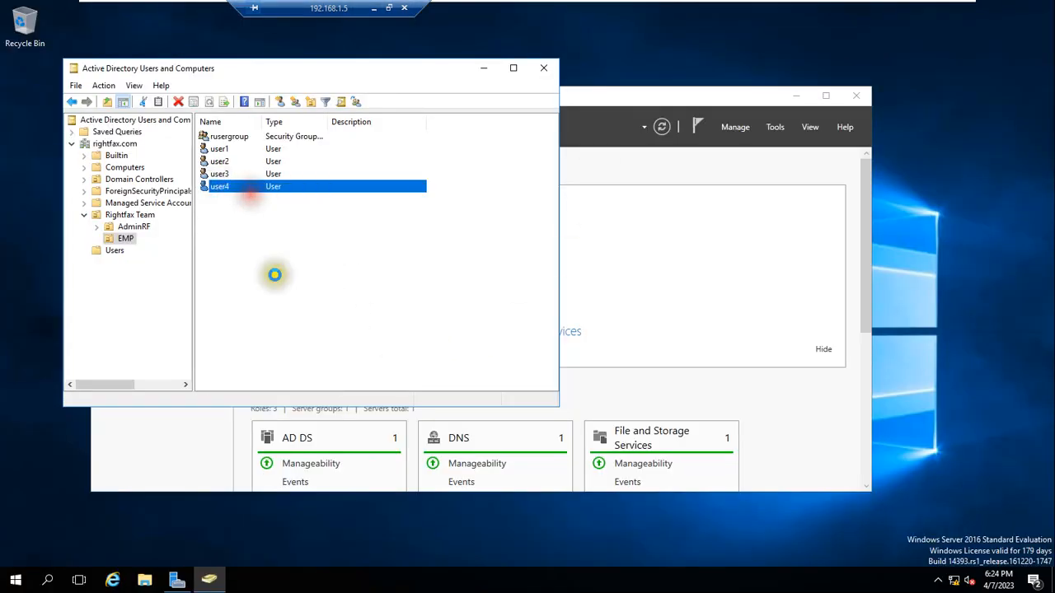
click(199, 147)
text(user5)
drag(195, 147, 127, 148)
key(ctrl+c)
click(129, 224)
key(ctrl+v)
Step: Set user5's password and finish creating the account, then return to RightFax
click(272, 303)
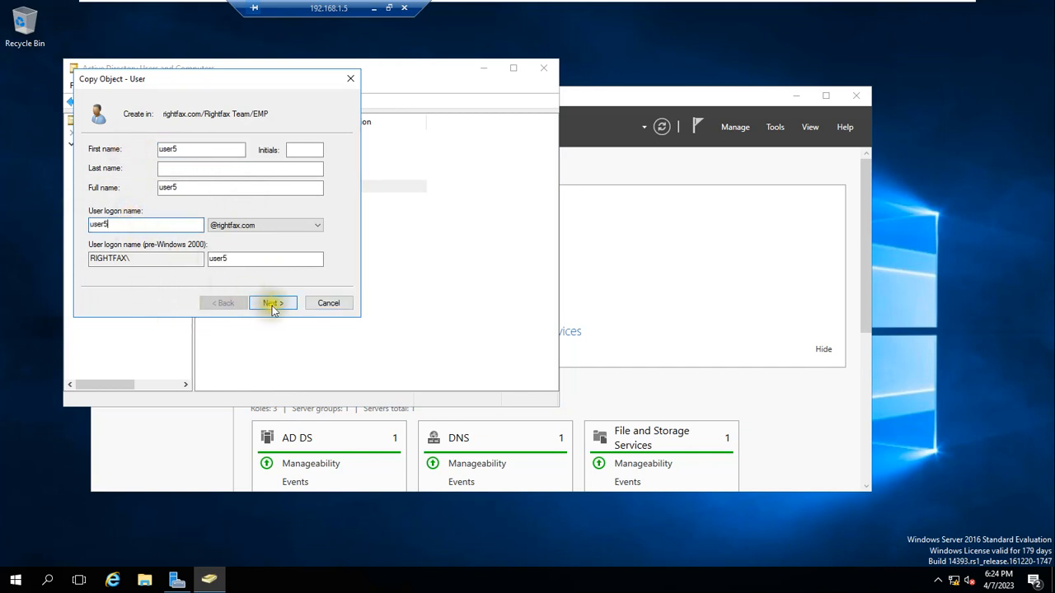
click(209, 152)
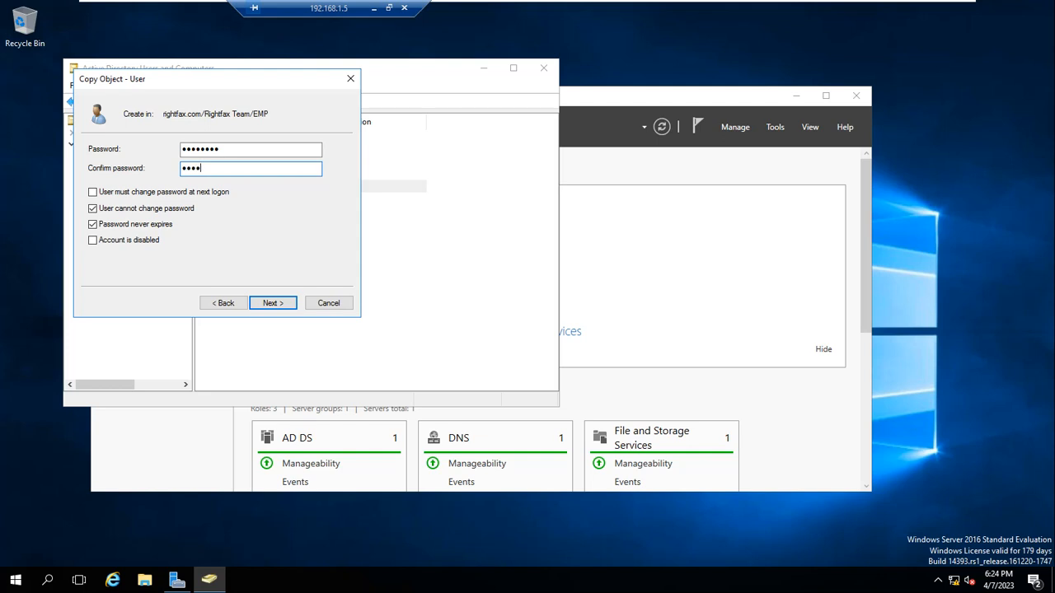
click(273, 303)
click(273, 303)
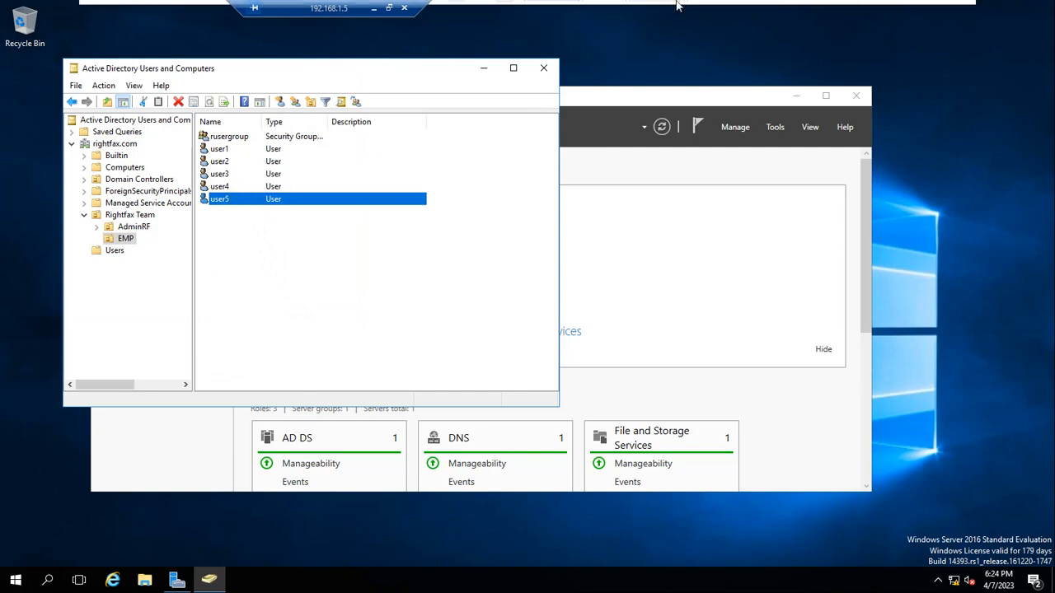
click(651, 9)
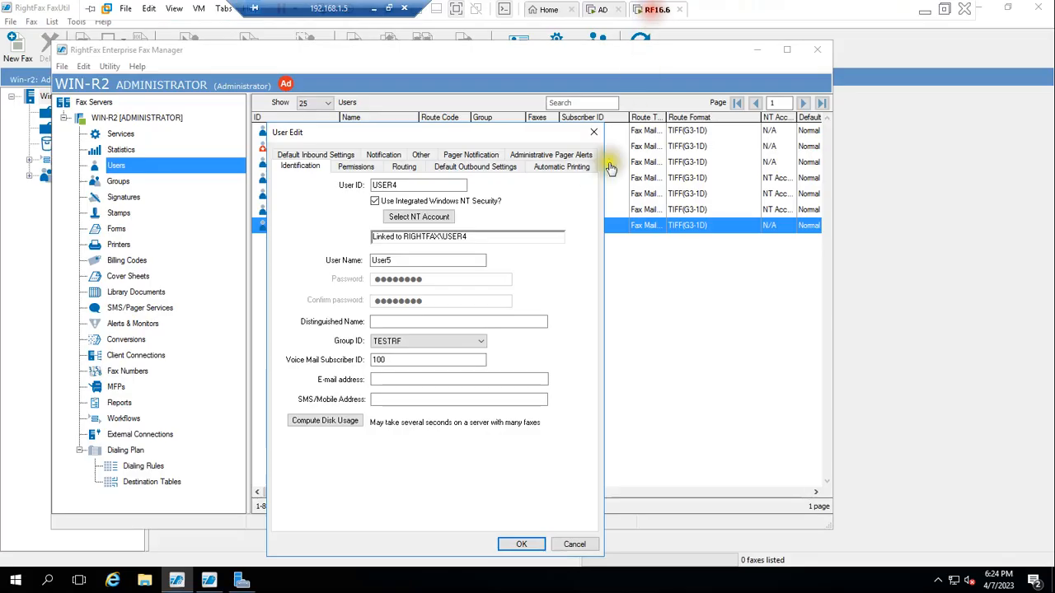
Step: Save the linked USER4 settings, accepting the duplicate routing code warning
click(521, 544)
click(471, 337)
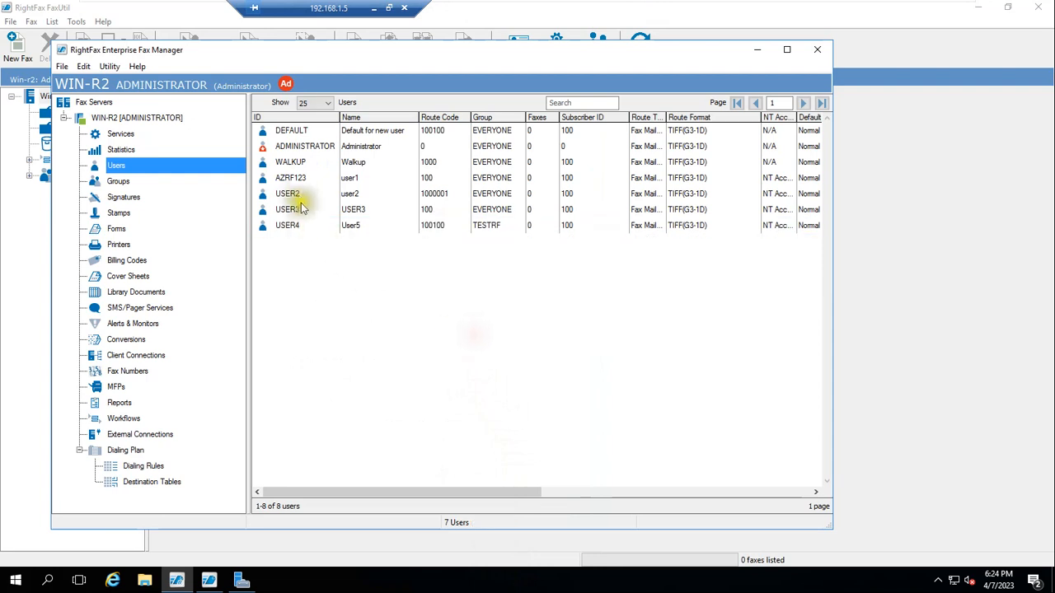
click(374, 339)
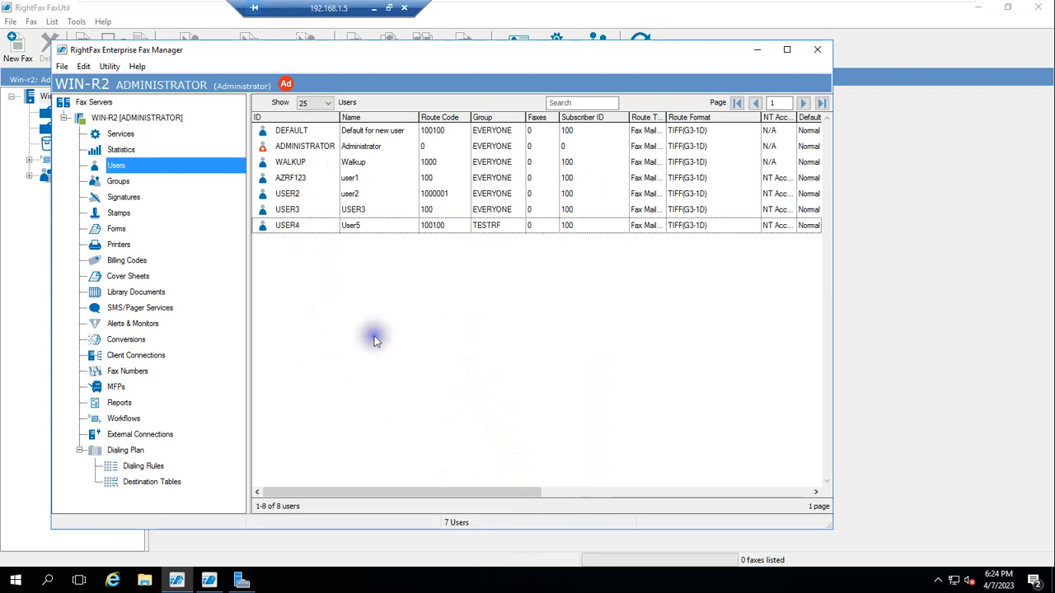
Step: Correct USER4's user name to User4, save it, and reopen it to verify the RIGHTFAX\USER4 link
right_click(292, 230)
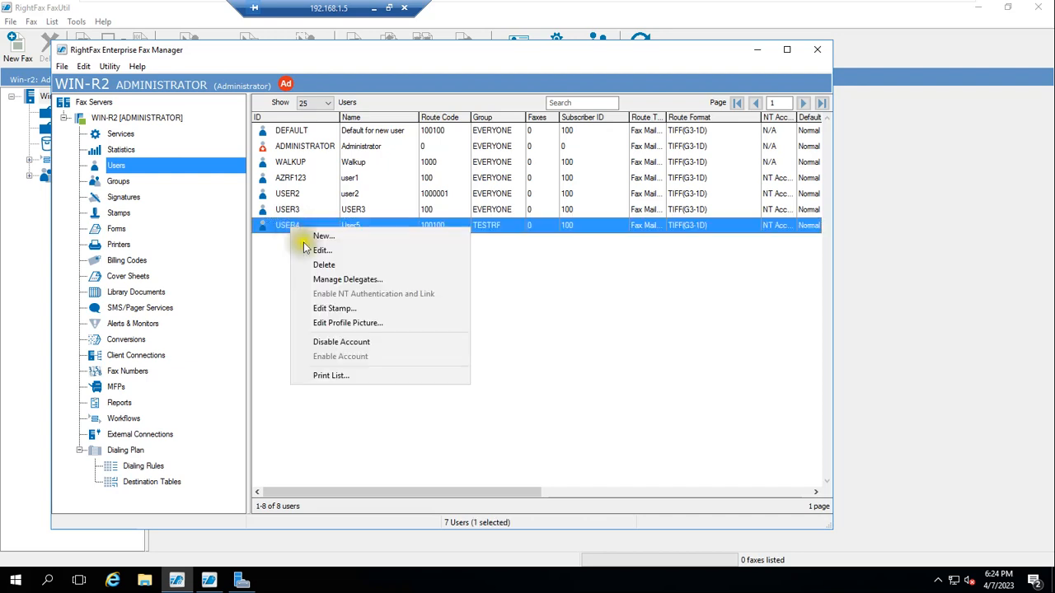
click(307, 247)
click(402, 262)
text(4)
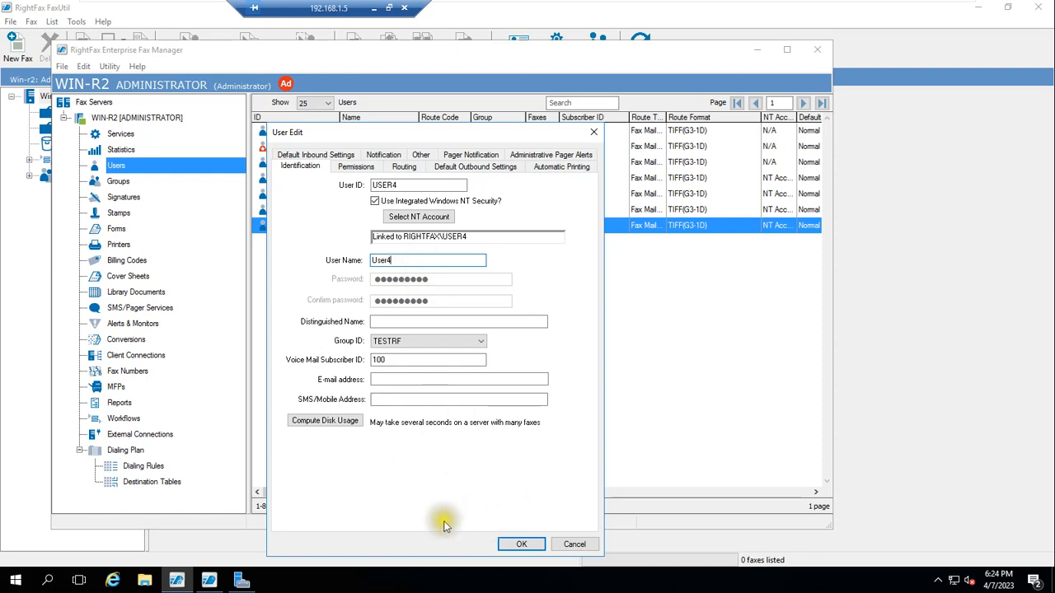
click(522, 544)
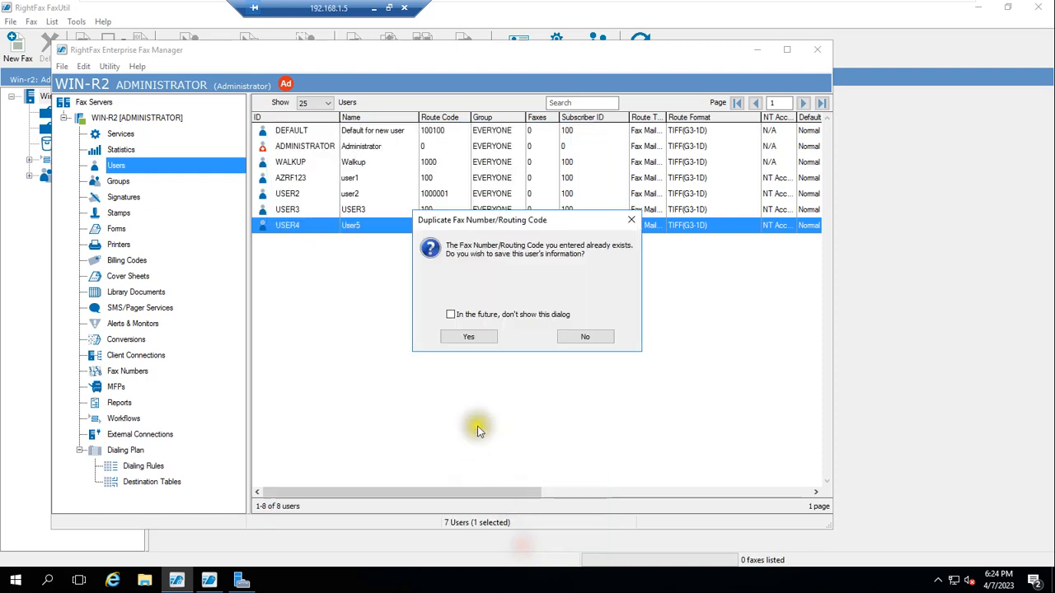
click(468, 336)
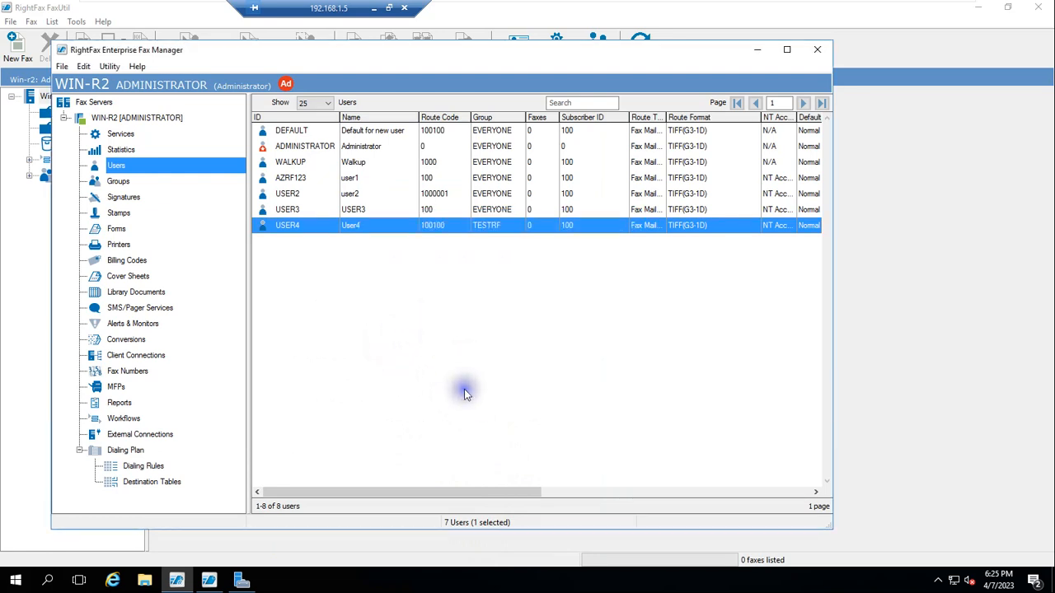
double_click(292, 225)
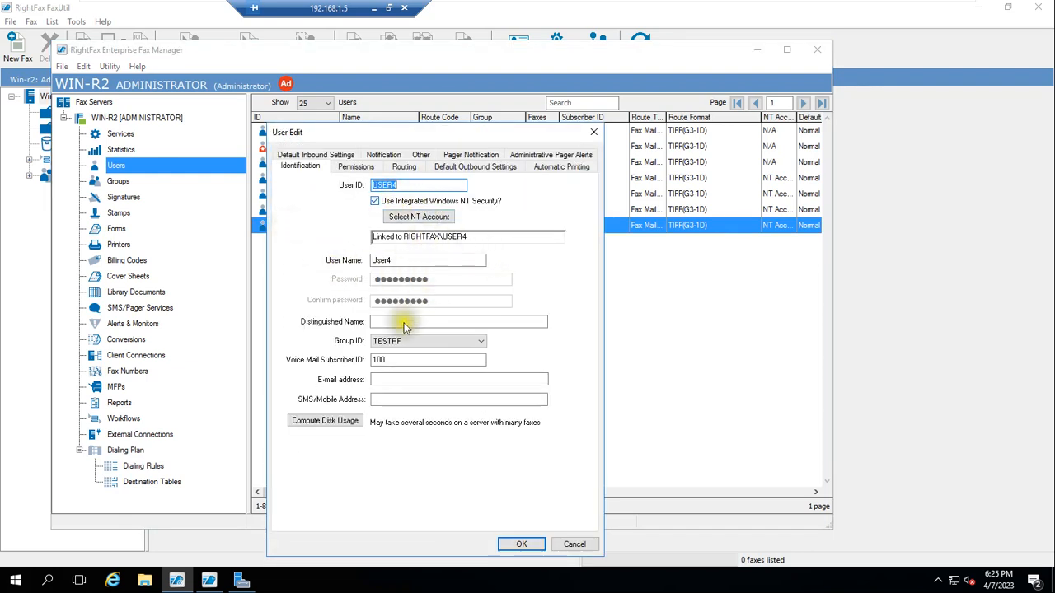
click(521, 544)
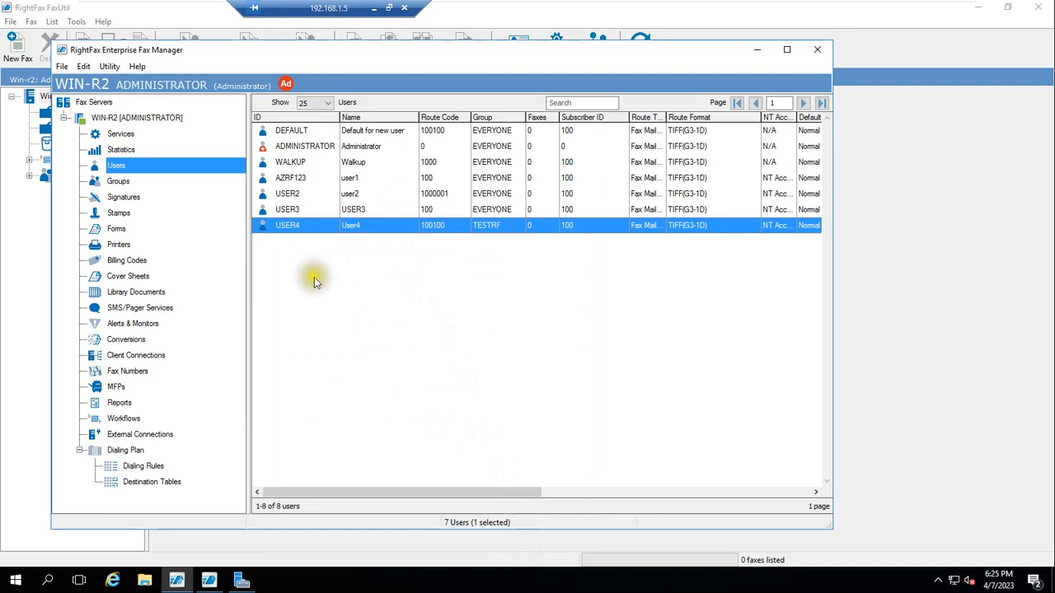
Step: Create a new fax user USER5, accepting the duplicate routing code
right_click(159, 168)
click(177, 171)
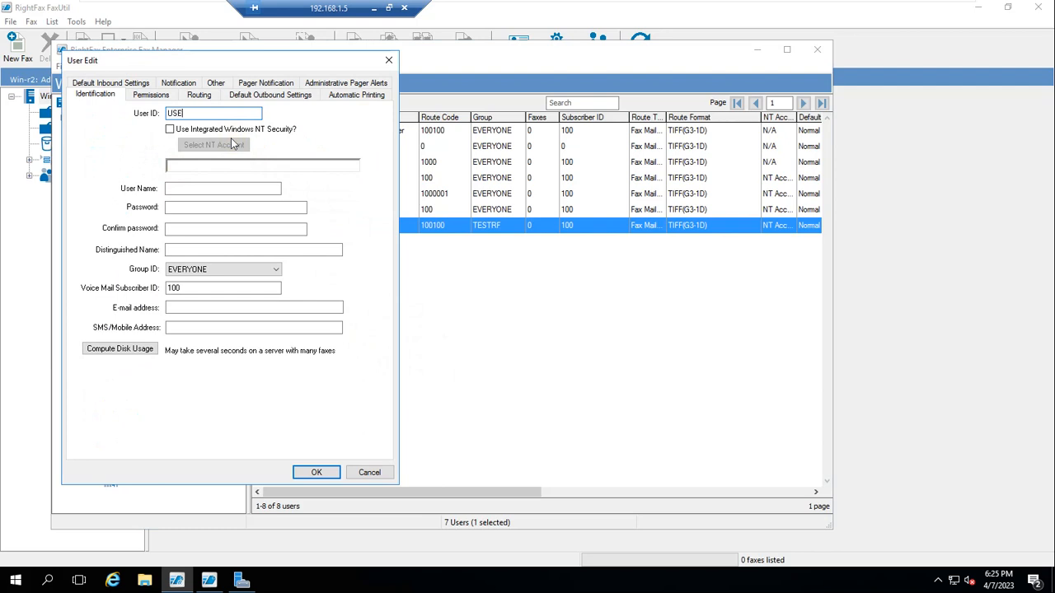
text(USER5)
click(312, 473)
click(482, 339)
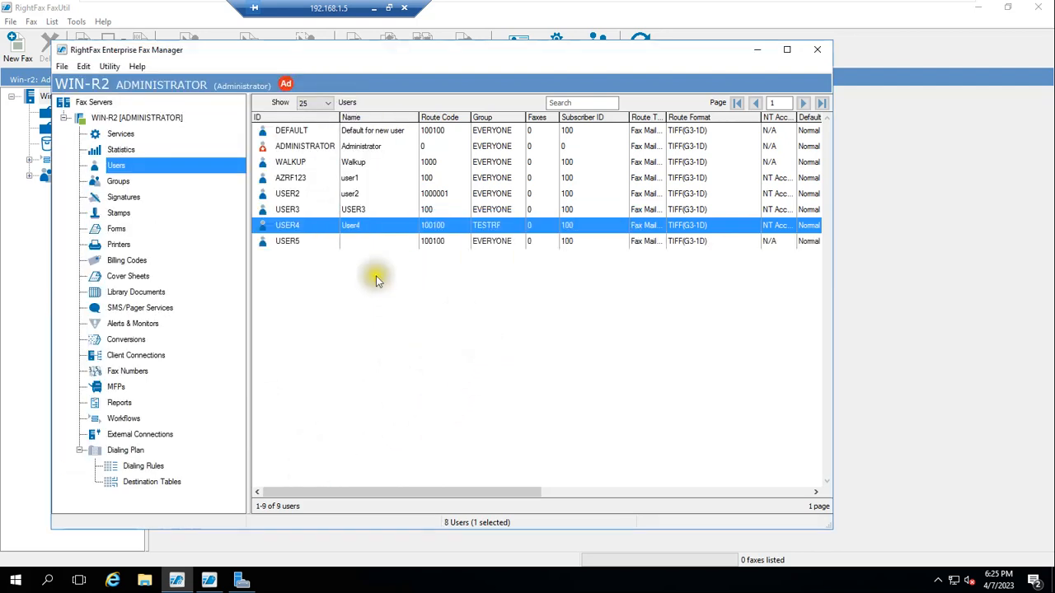
Step: Enable Integrated Windows NT Security for USER5, link it to RIGHTFAX\USER5, and save
click(289, 241)
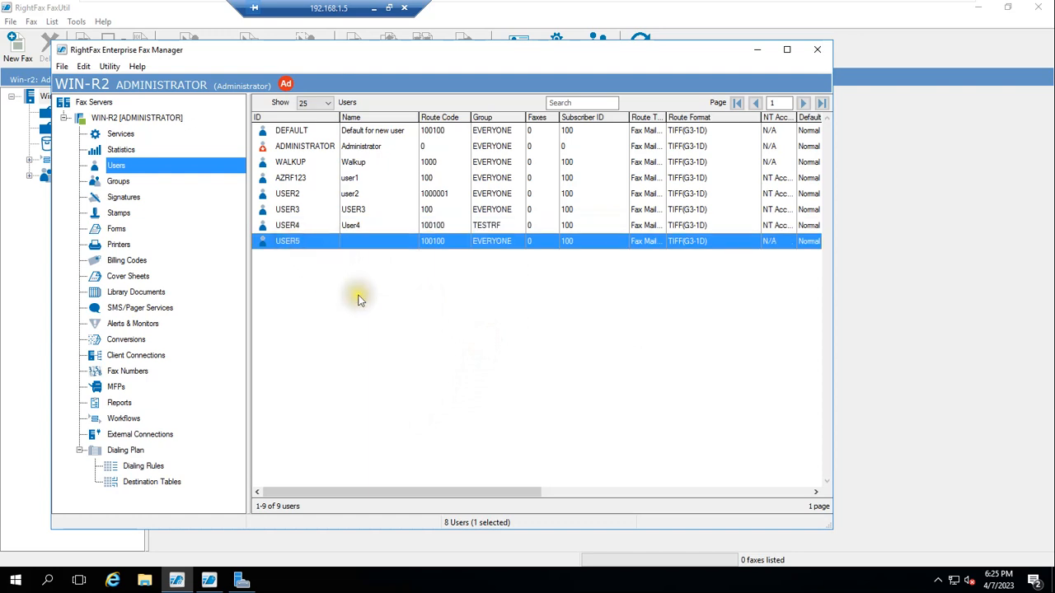
right_click(287, 244)
click(316, 266)
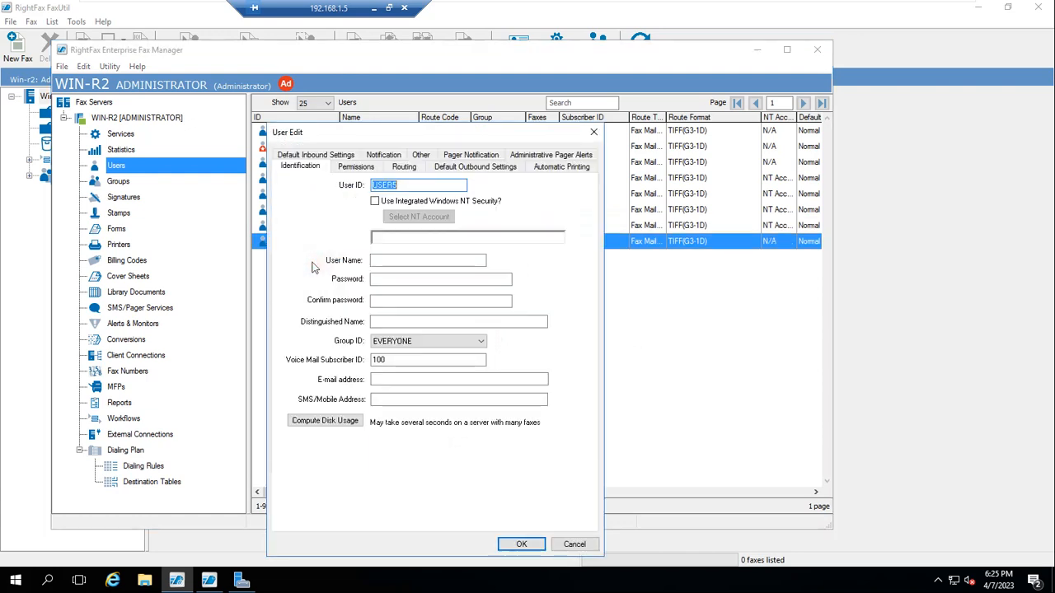
click(375, 201)
click(401, 217)
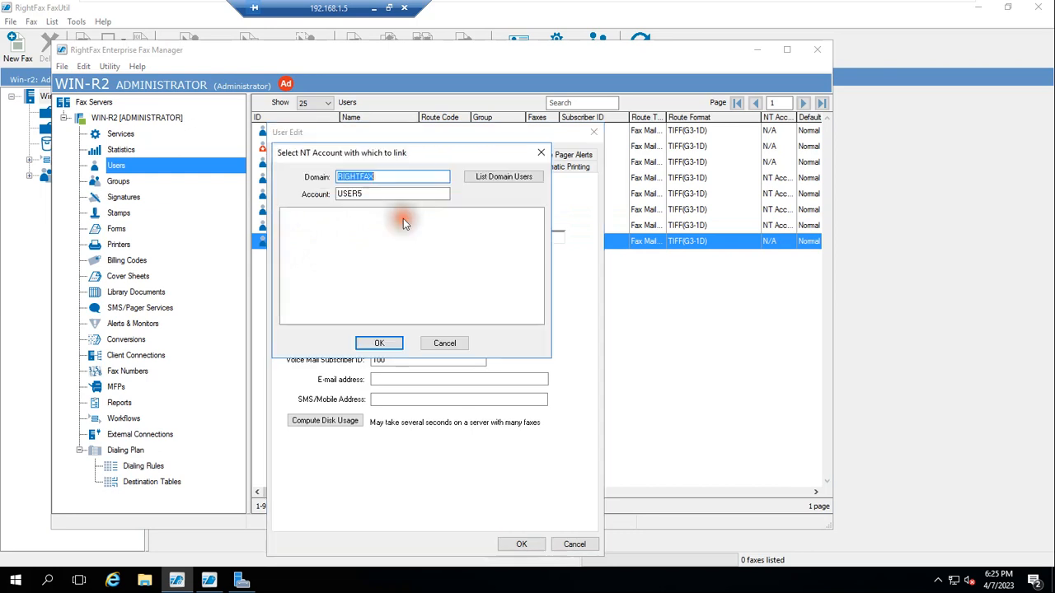
click(440, 341)
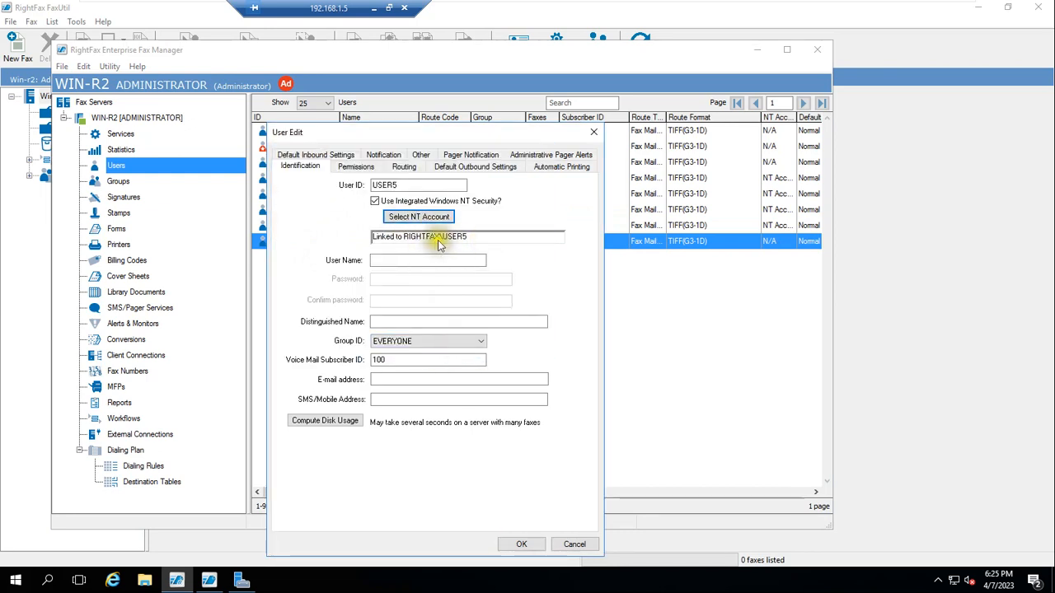
click(418, 217)
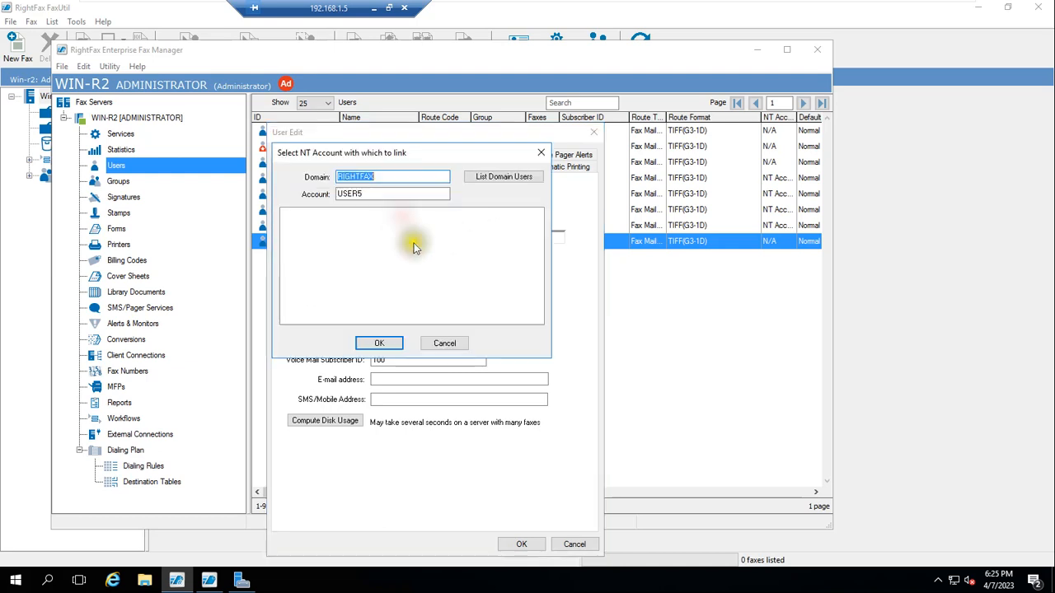
click(380, 344)
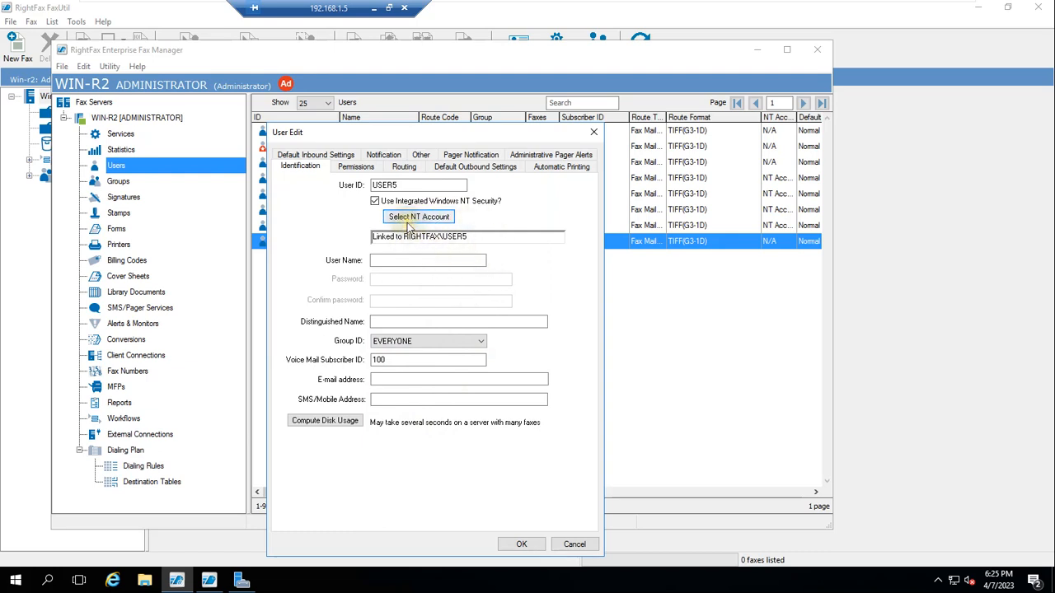
click(522, 545)
click(585, 336)
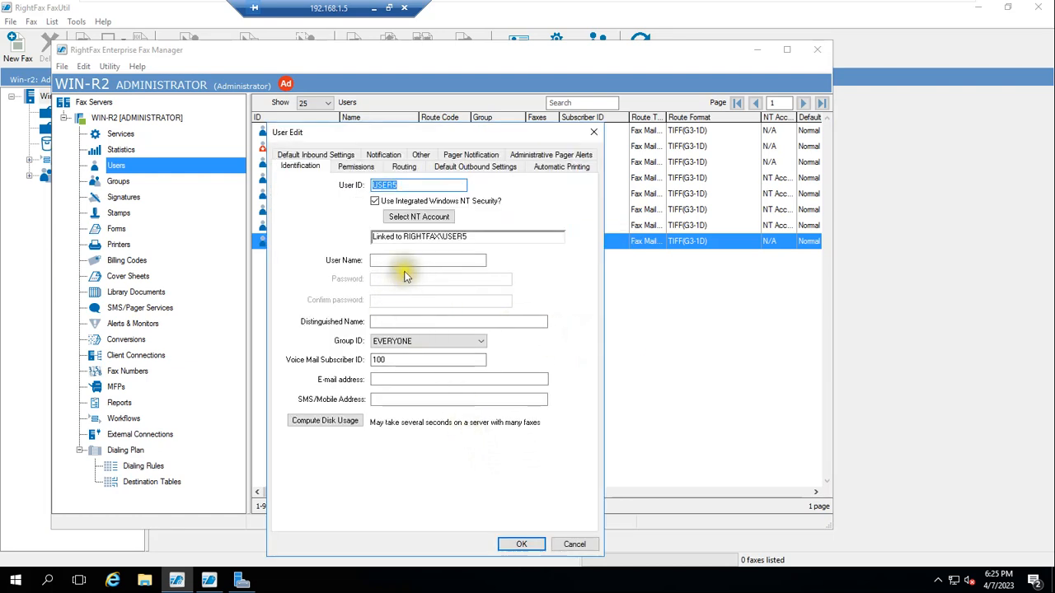
click(524, 544)
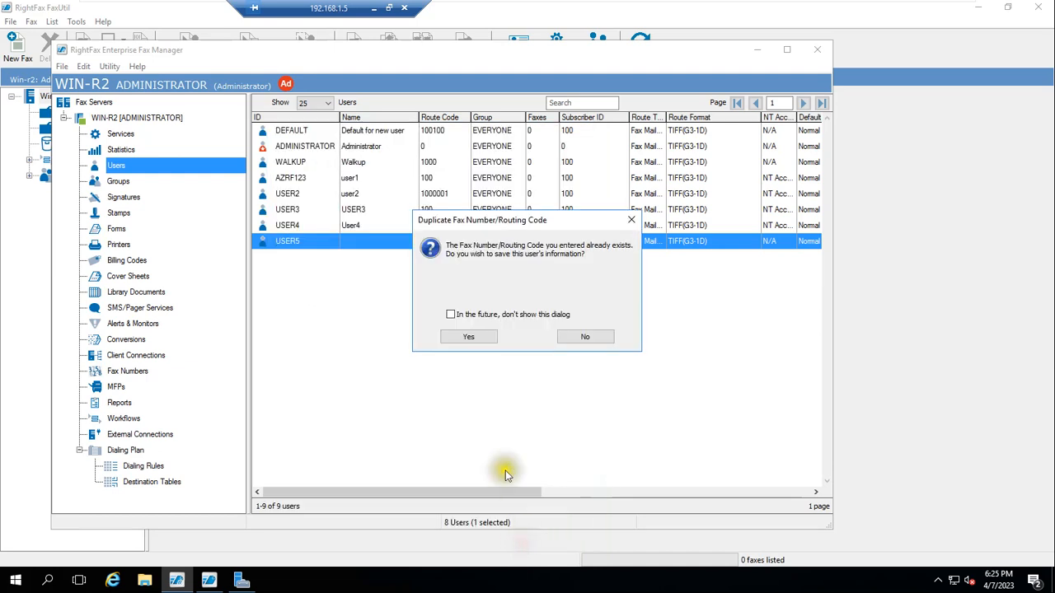
click(469, 337)
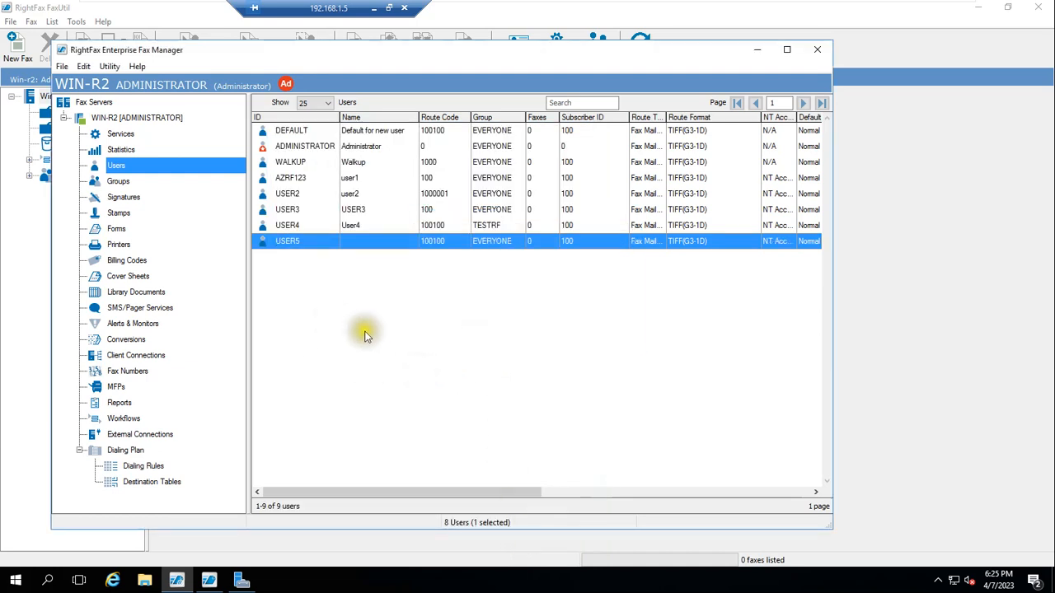
Step: Set USER5's user name to USer5 and save, accepting the duplicate routing code
double_click(364, 239)
click(392, 260)
text(USer5)
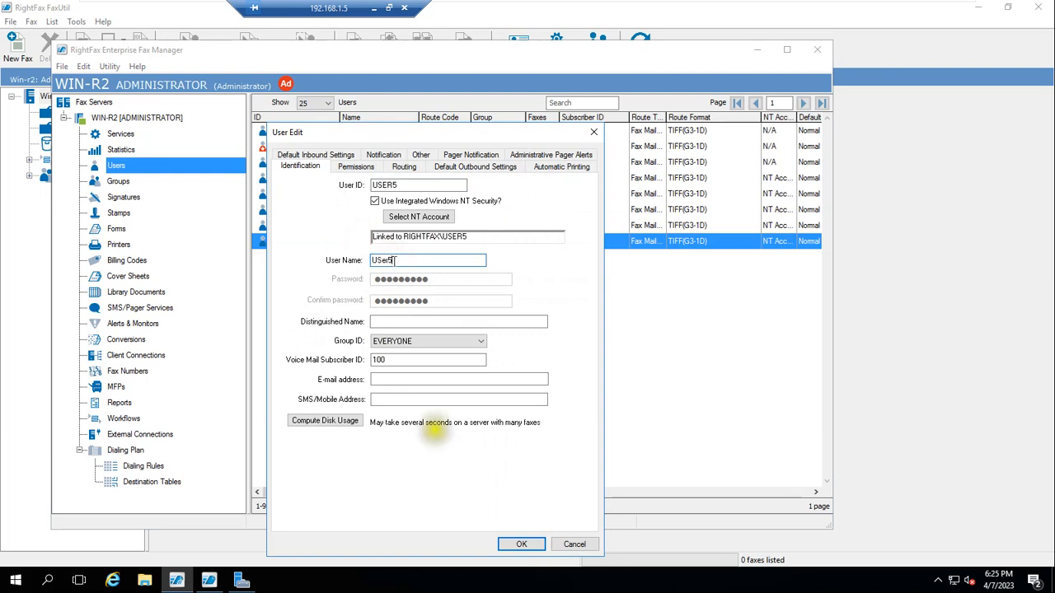
click(532, 547)
click(464, 335)
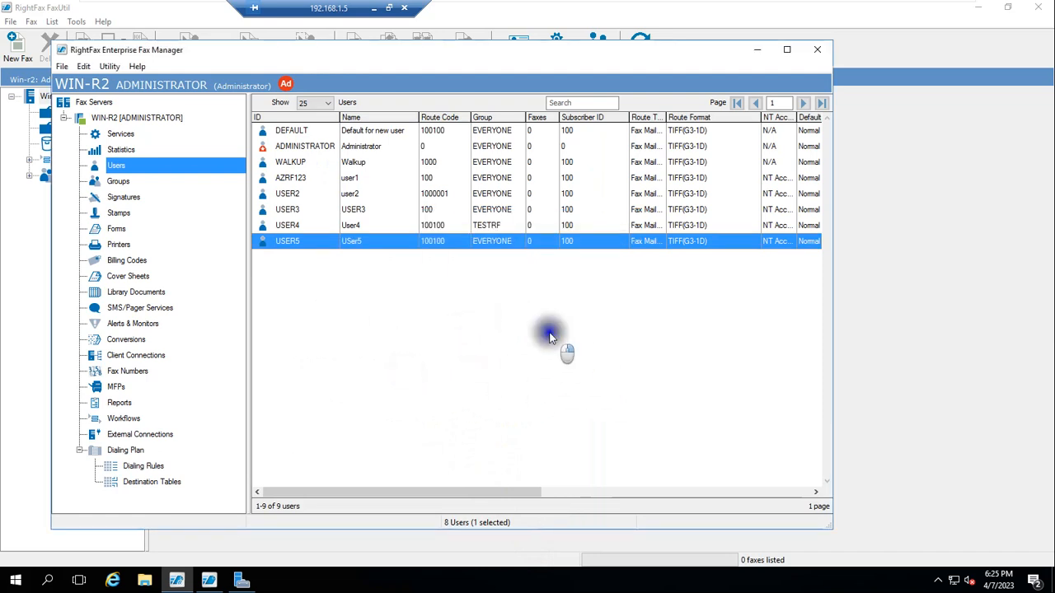
Step: Create user USER6 named User6 with a password and confirmation, accepting the duplicate routing code
right_click(145, 170)
click(173, 175)
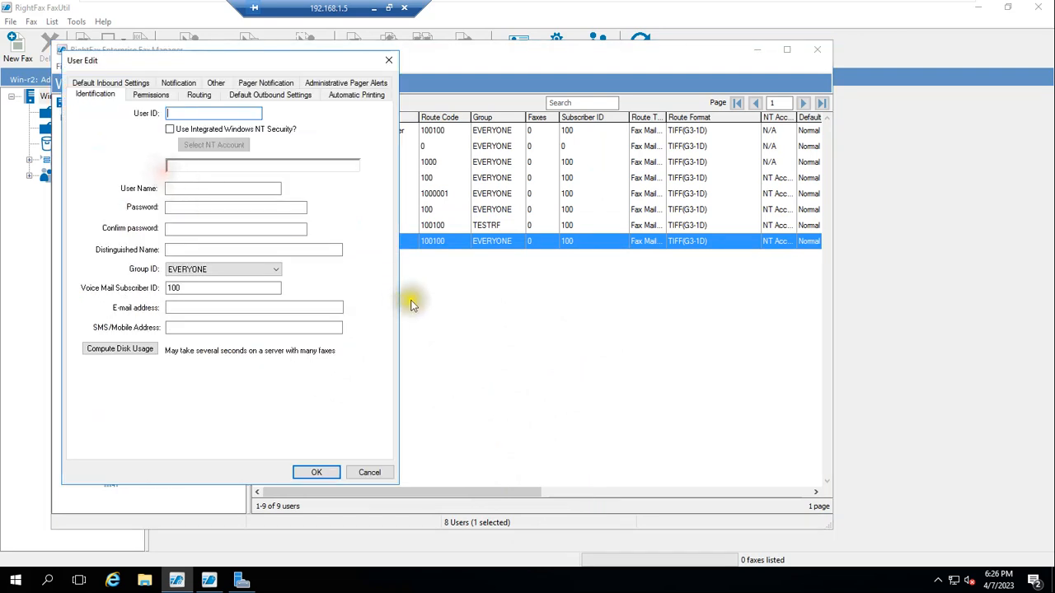
text(USER6)
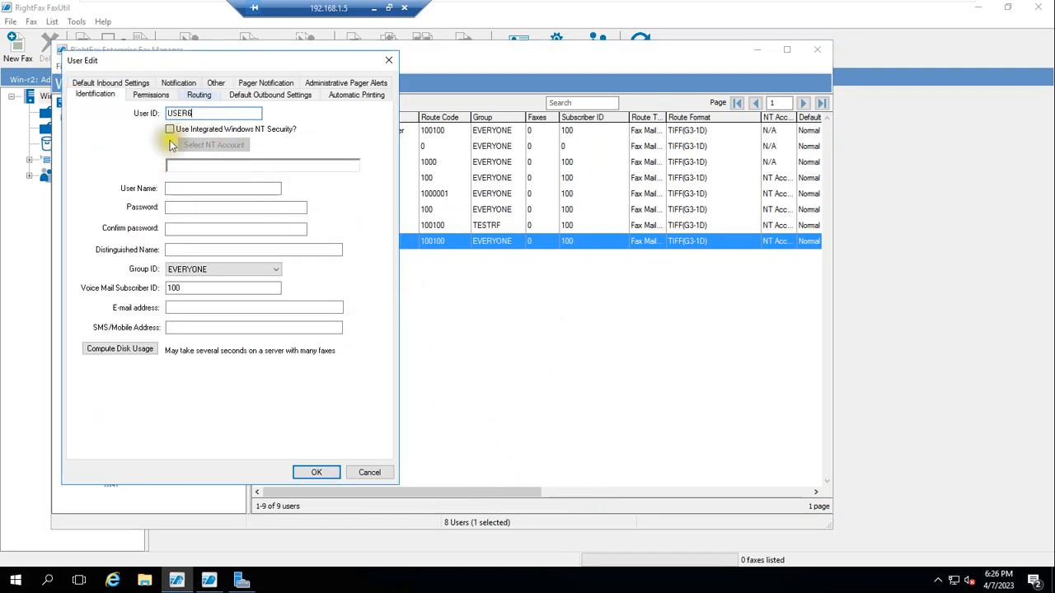
click(200, 210)
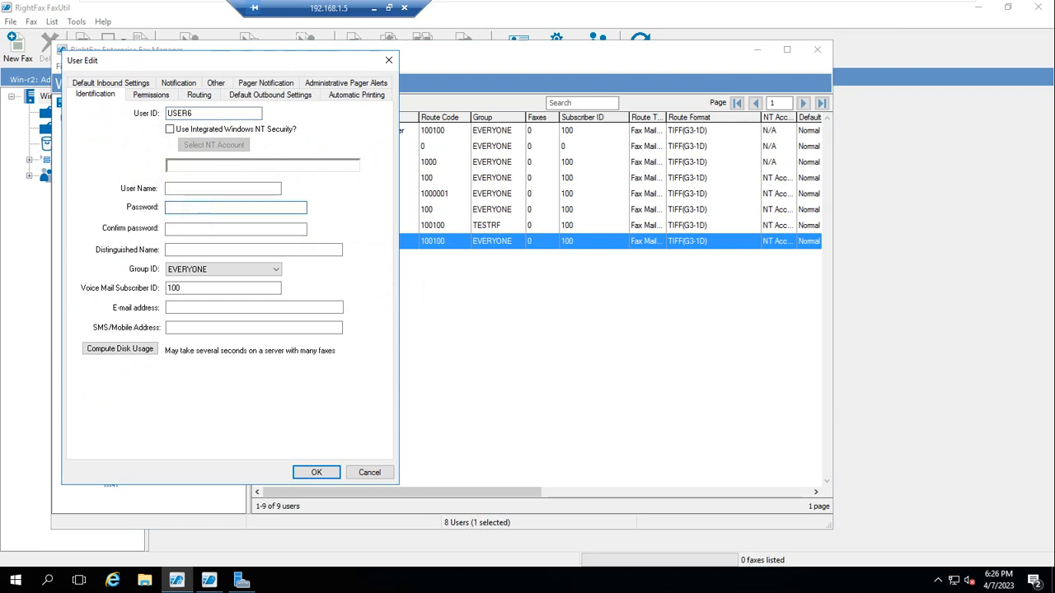
click(198, 230)
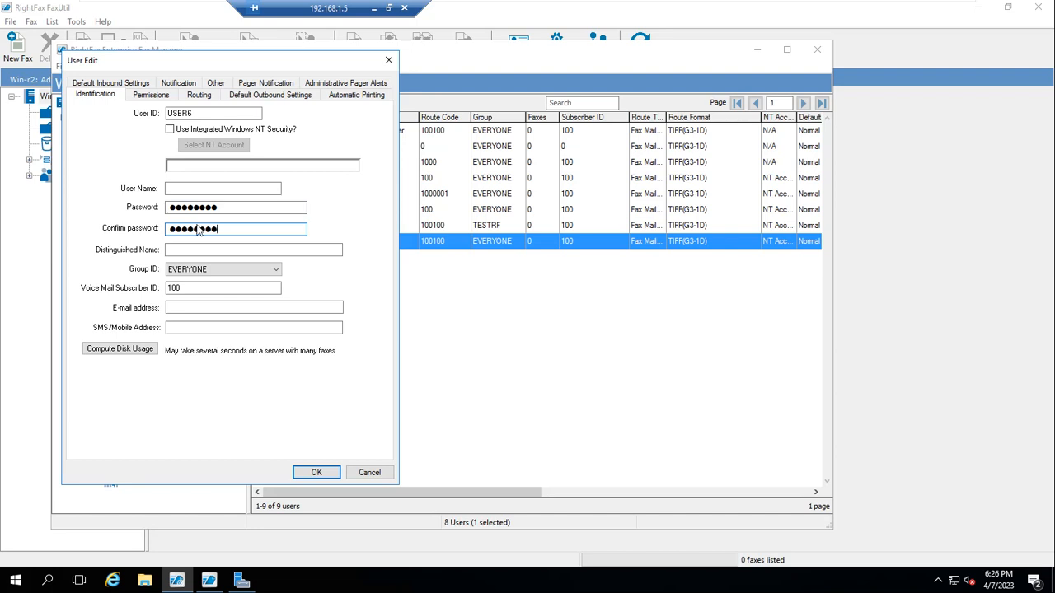
click(169, 188)
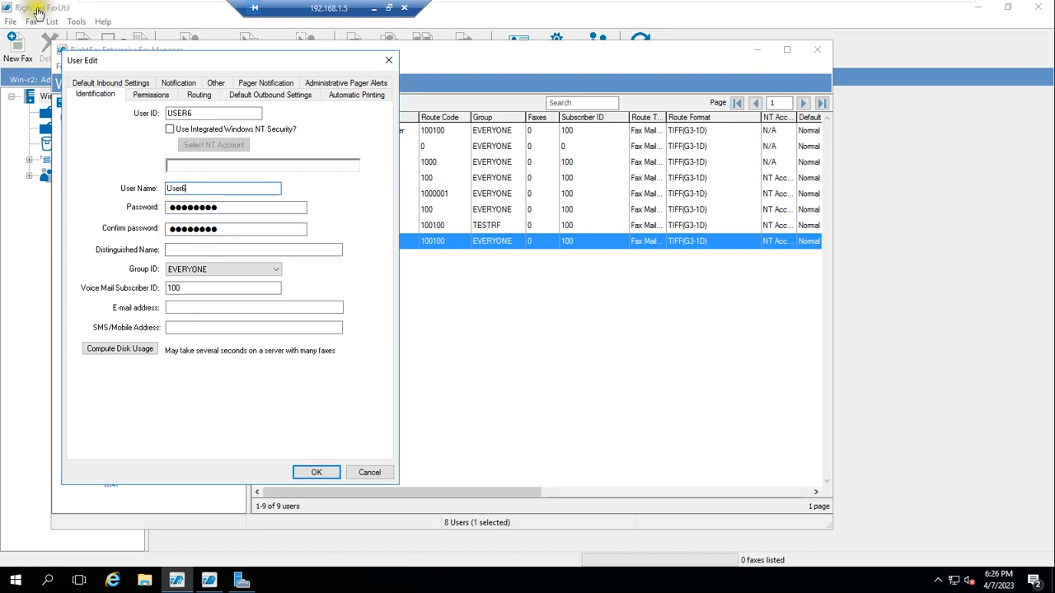
click(322, 472)
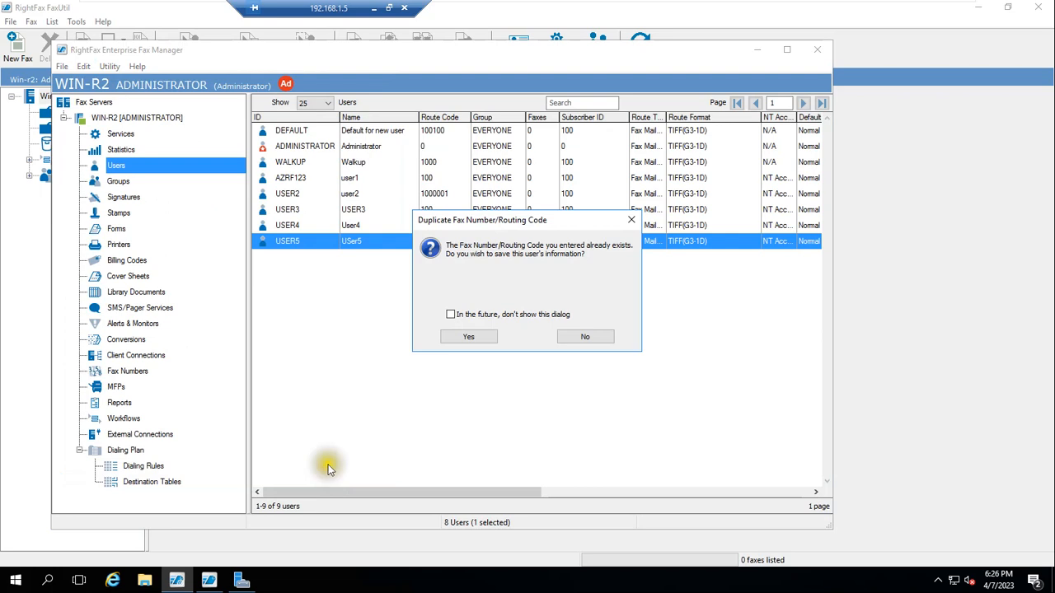
click(469, 336)
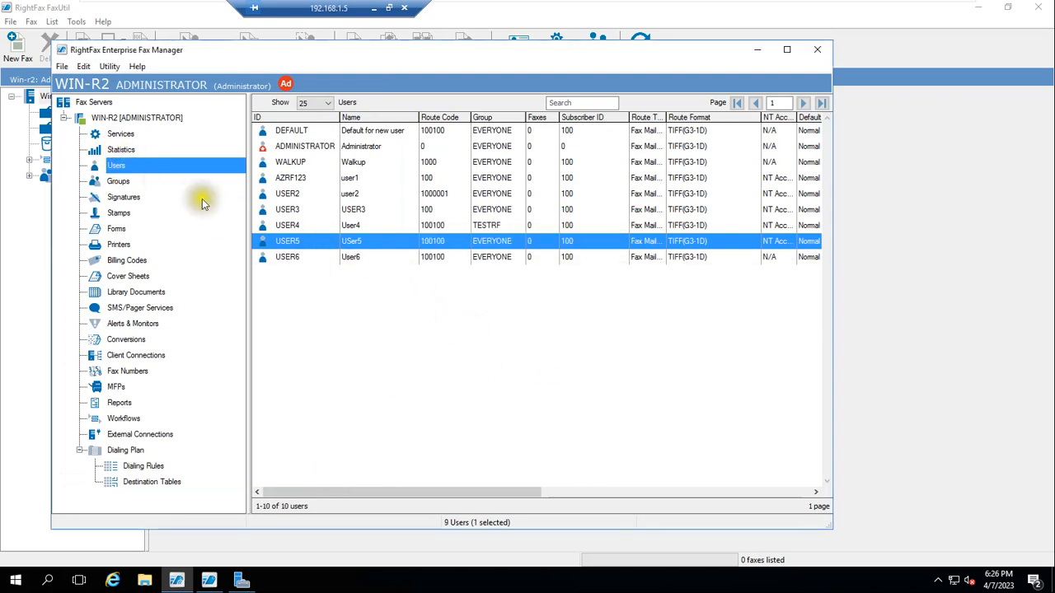
Step: Browse the fax services, signatures, stamps, printers, billing codes, library documents and SMS/Pager lists
click(124, 135)
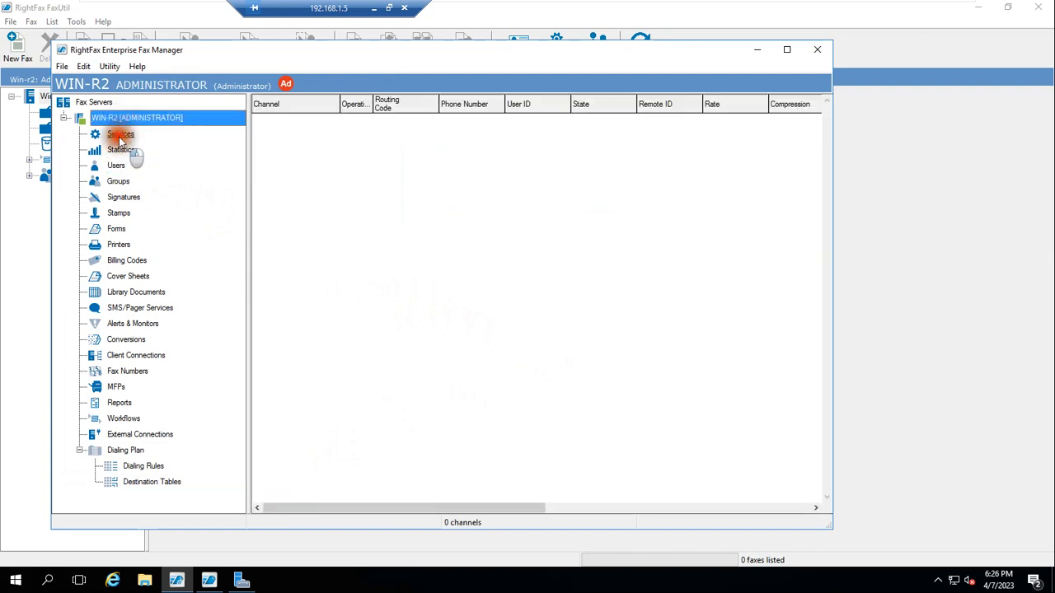
click(120, 198)
click(120, 213)
click(118, 244)
click(126, 261)
click(134, 292)
click(139, 309)
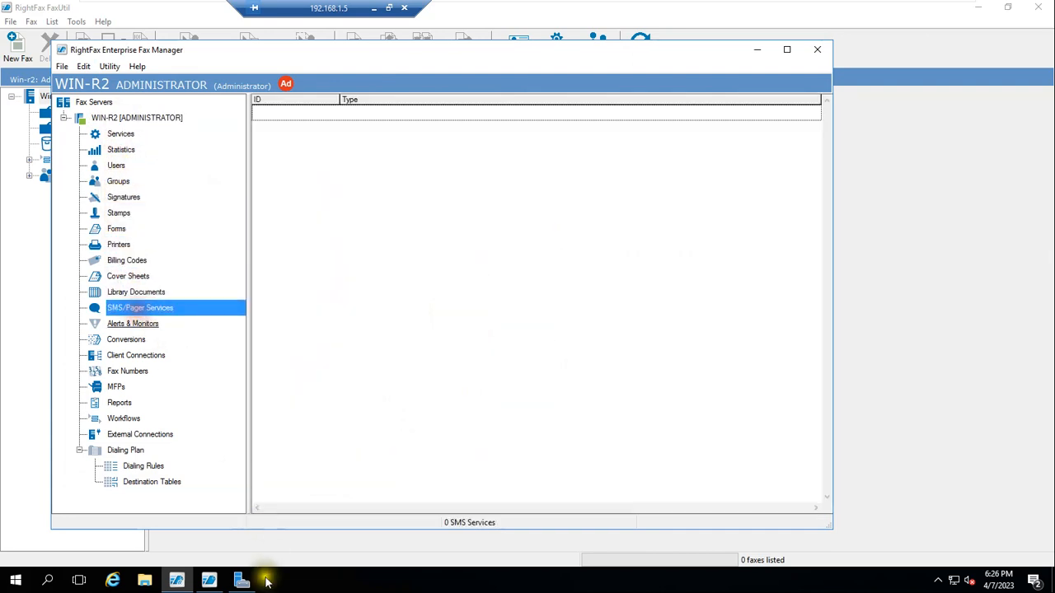
Step: View FaxUtil's All folder, close the fax client, and show the Users list in Fax Manager
click(208, 581)
click(63, 112)
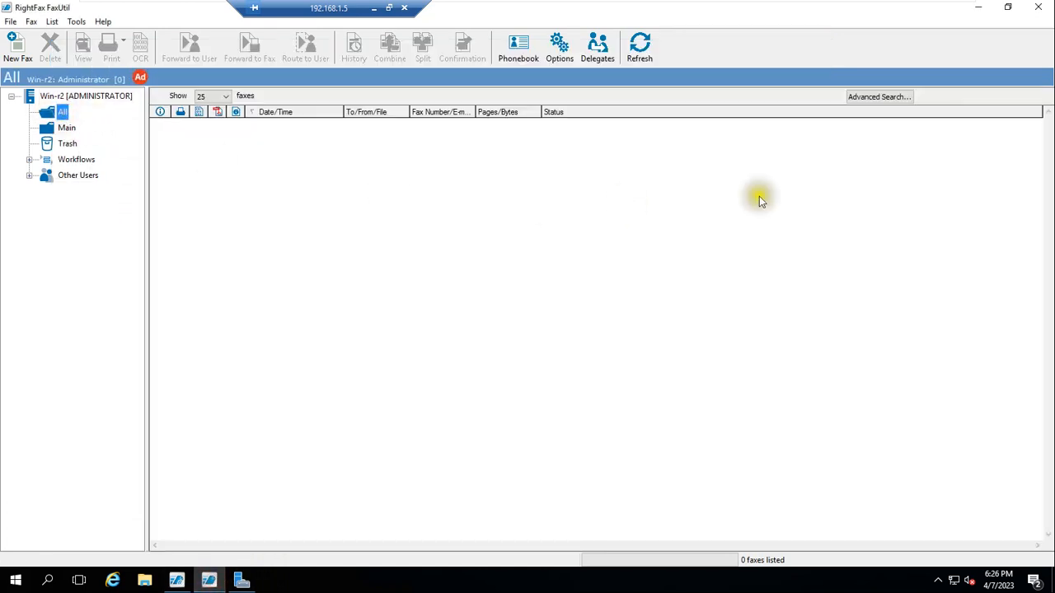
click(1039, 7)
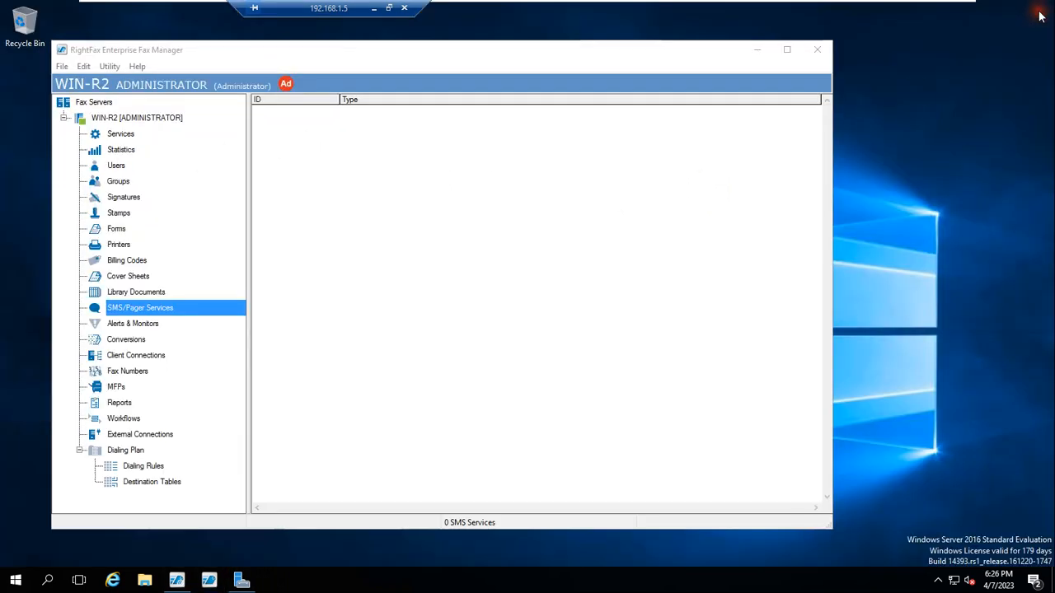
click(764, 50)
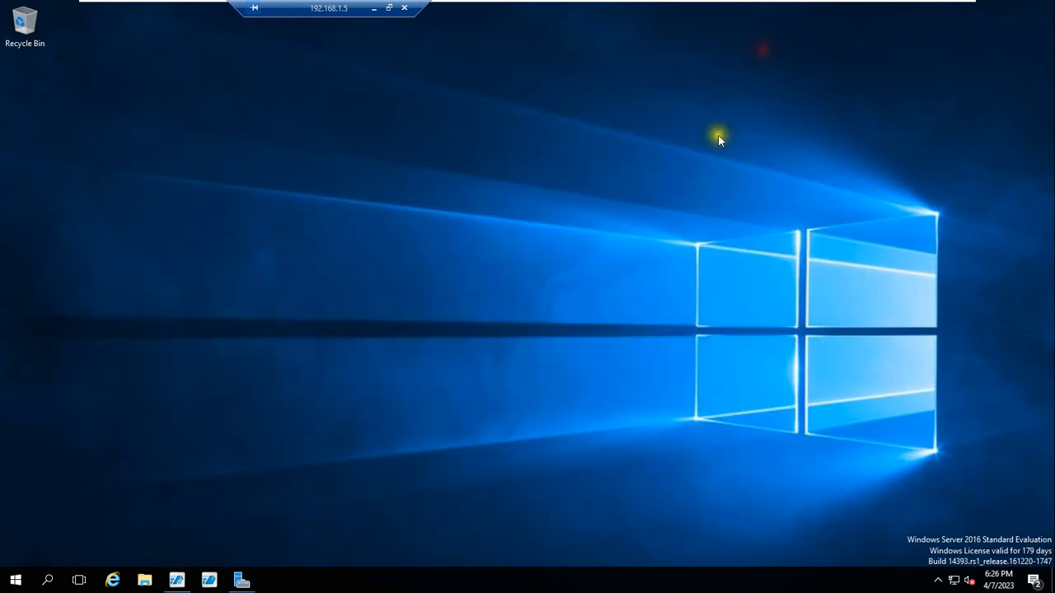
click(192, 580)
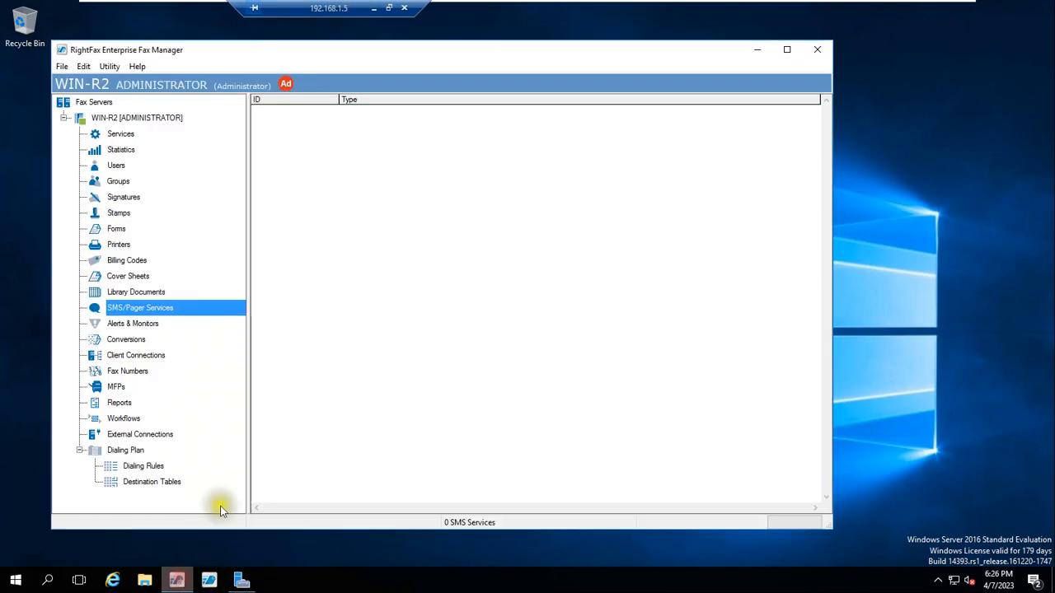
click(114, 165)
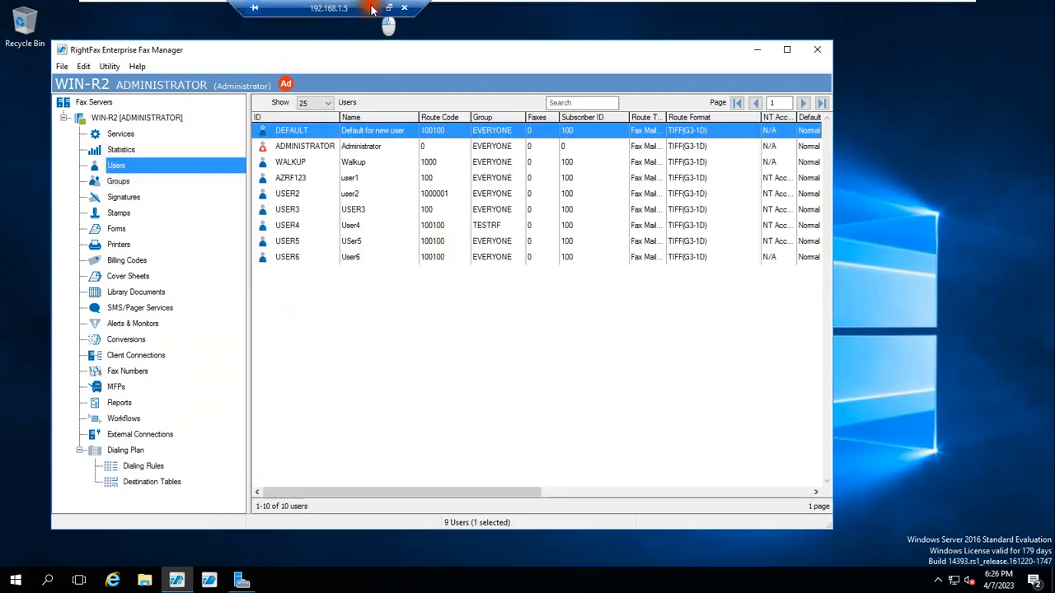
click(371, 9)
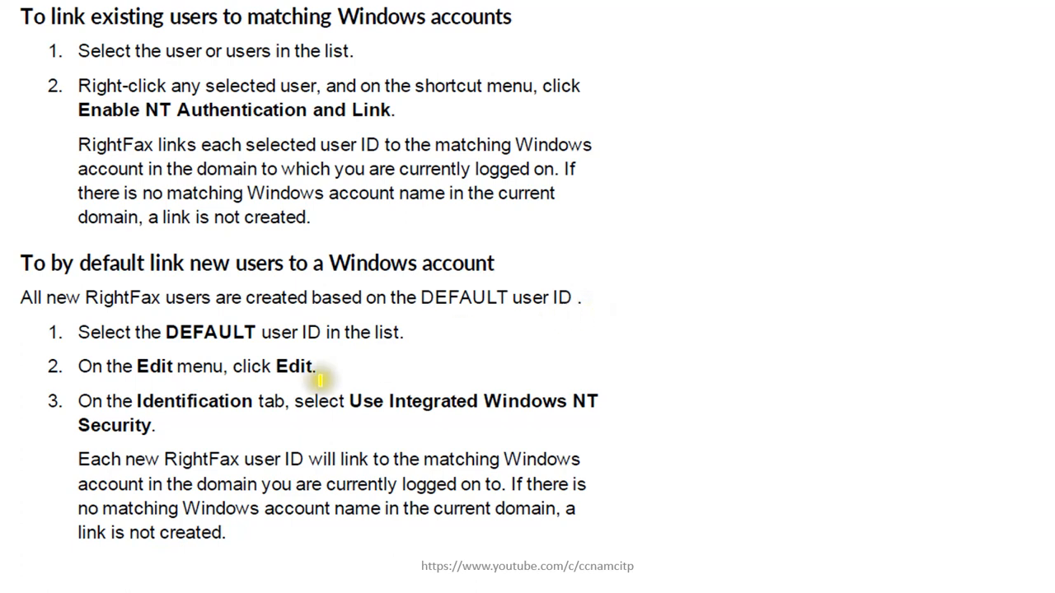
Step: Highlight DEFAULT in step 1 and Security in step 3, then return to the server session
drag(168, 332, 257, 333)
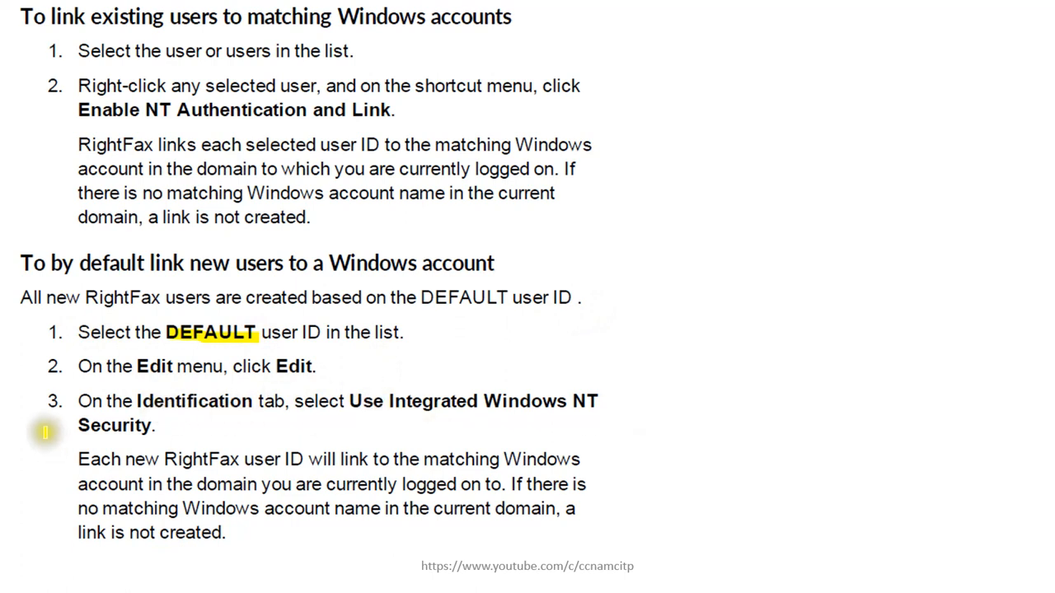
drag(75, 426, 201, 426)
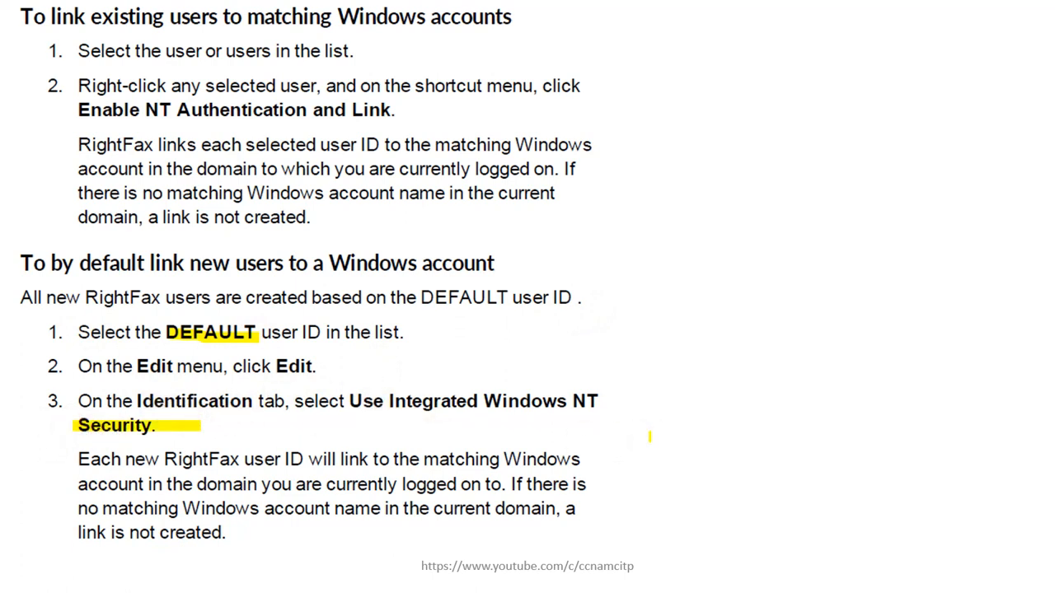
key(super)
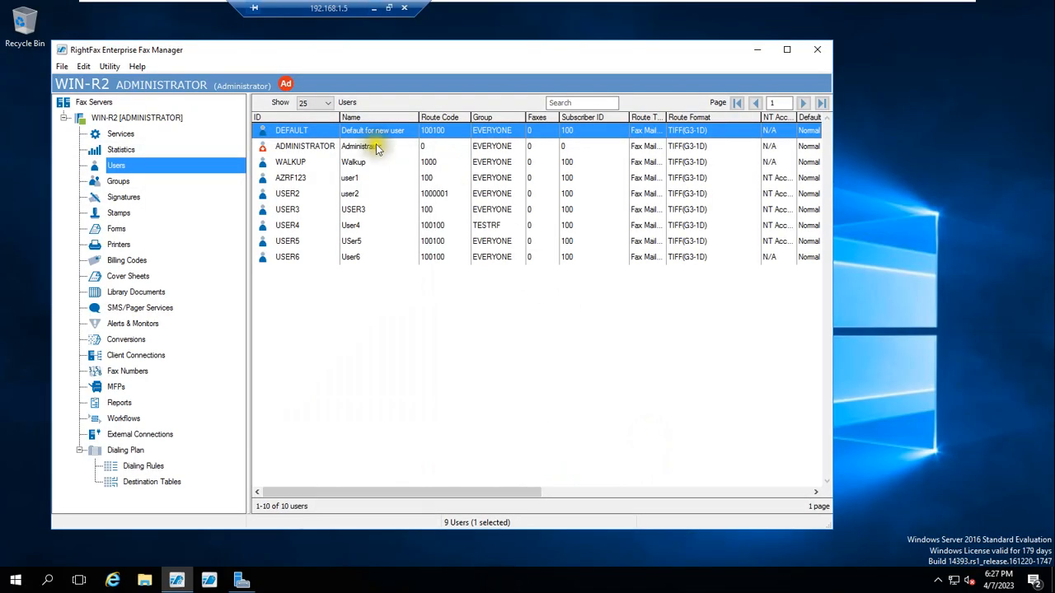
click(291, 163)
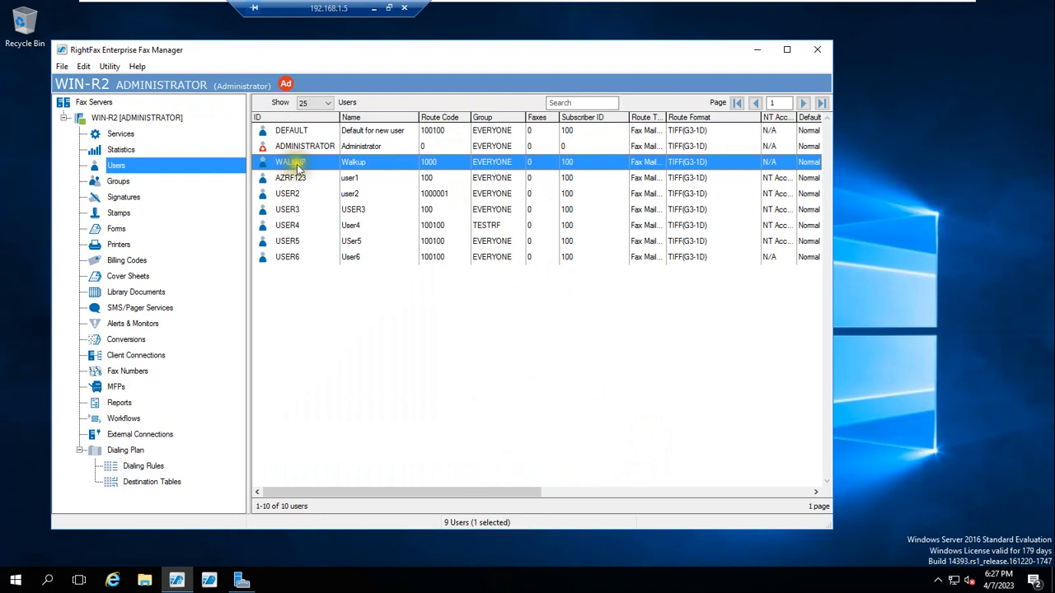
click(301, 147)
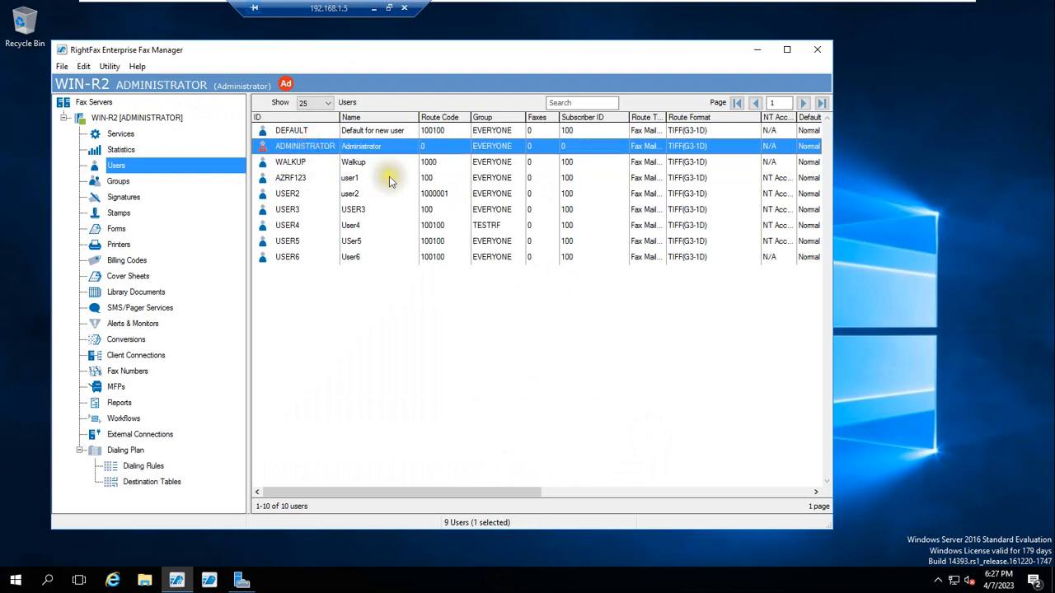
click(298, 133)
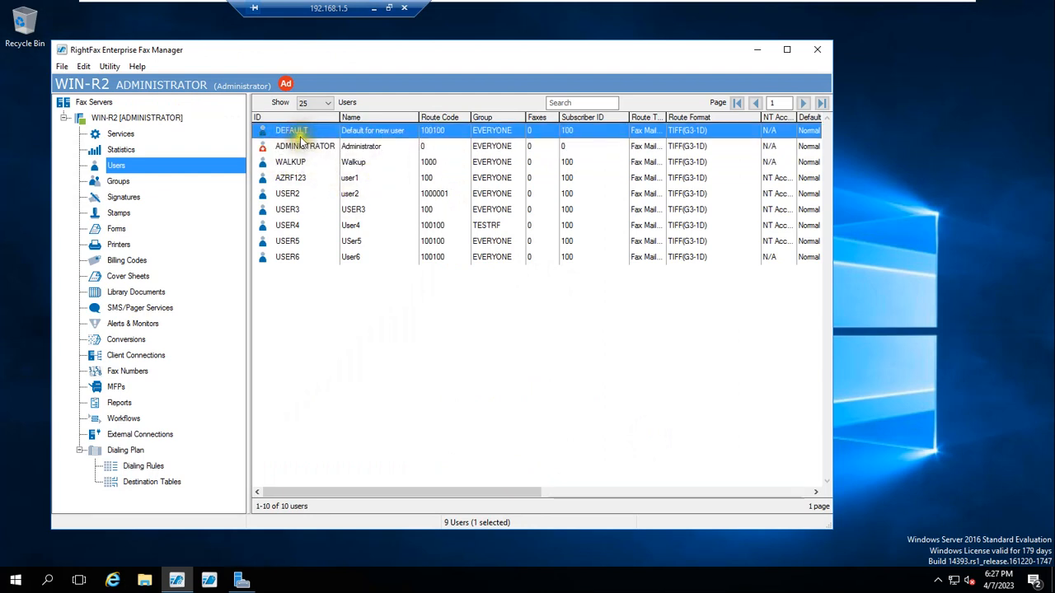
right_click(301, 133)
click(332, 154)
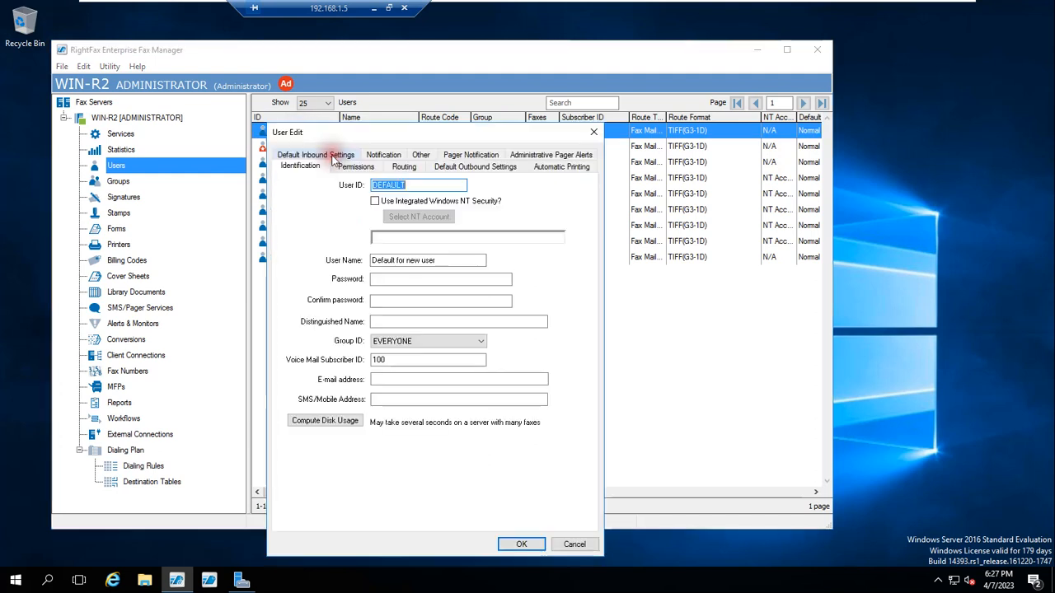
click(375, 201)
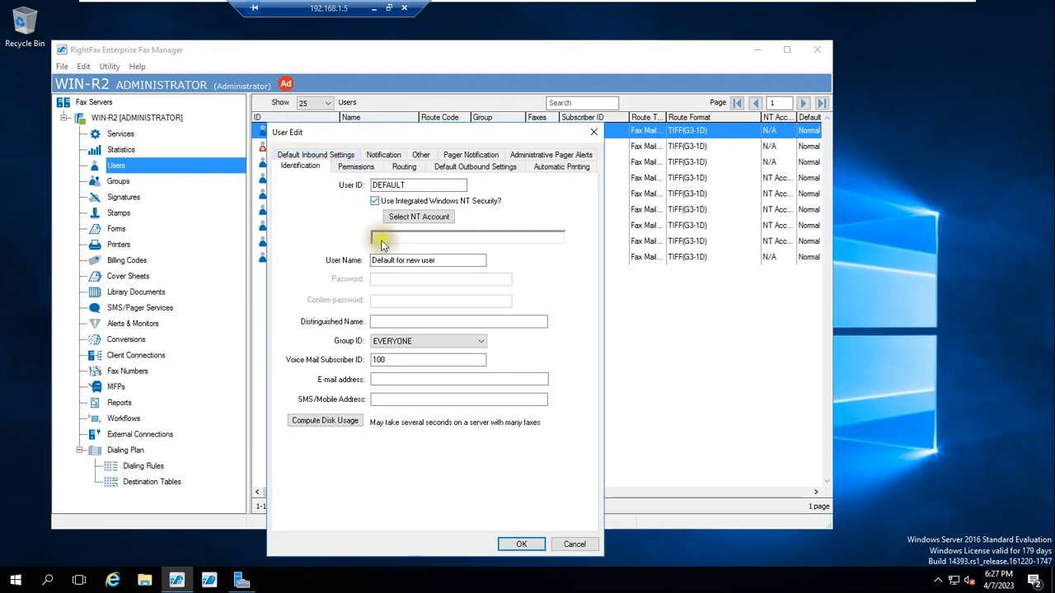
click(415, 217)
click(373, 344)
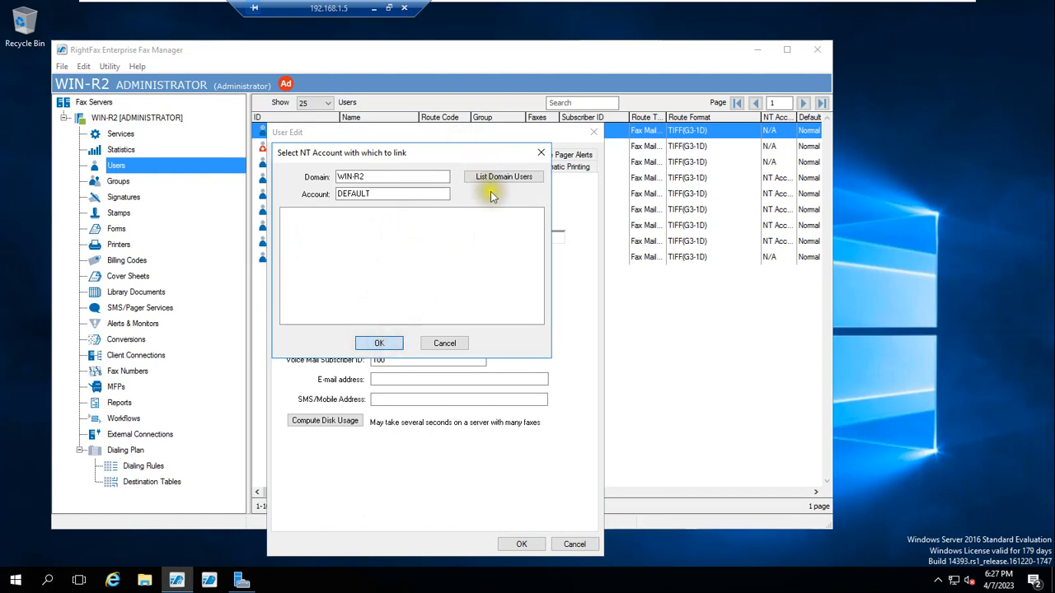
click(647, 350)
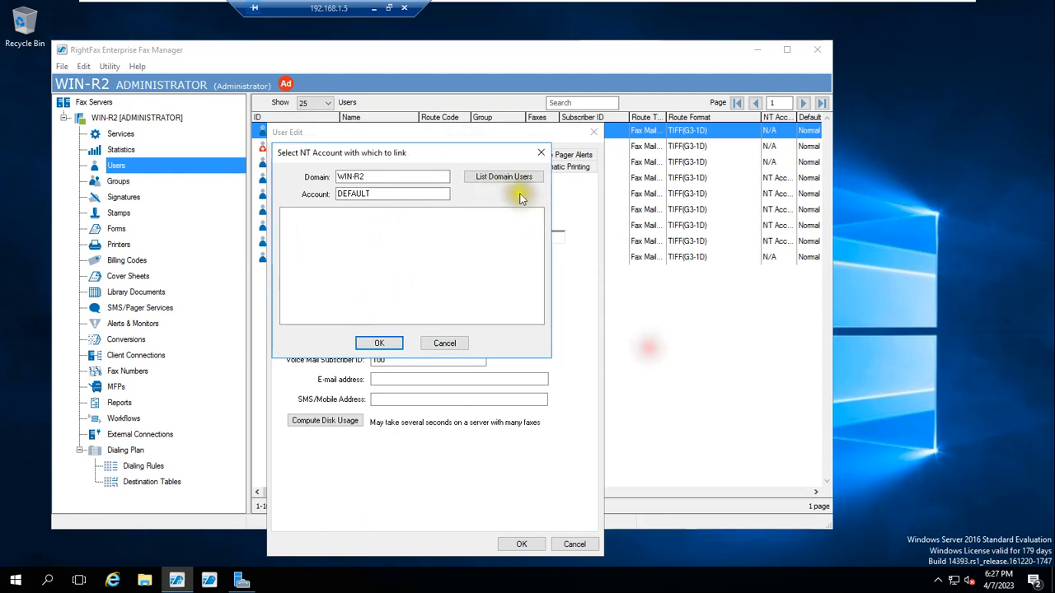
click(511, 178)
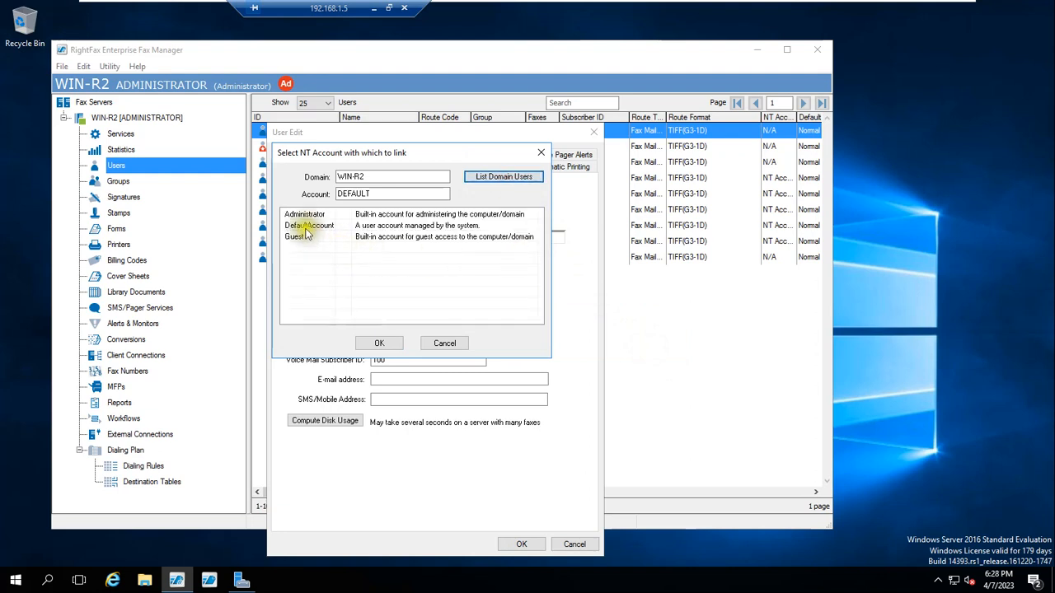
click(445, 345)
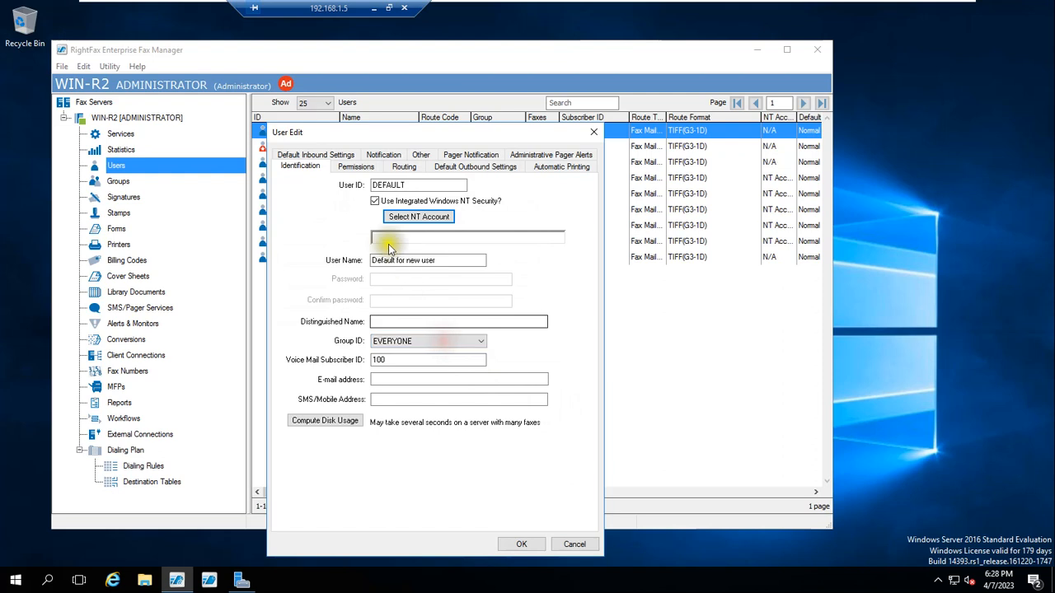
click(595, 132)
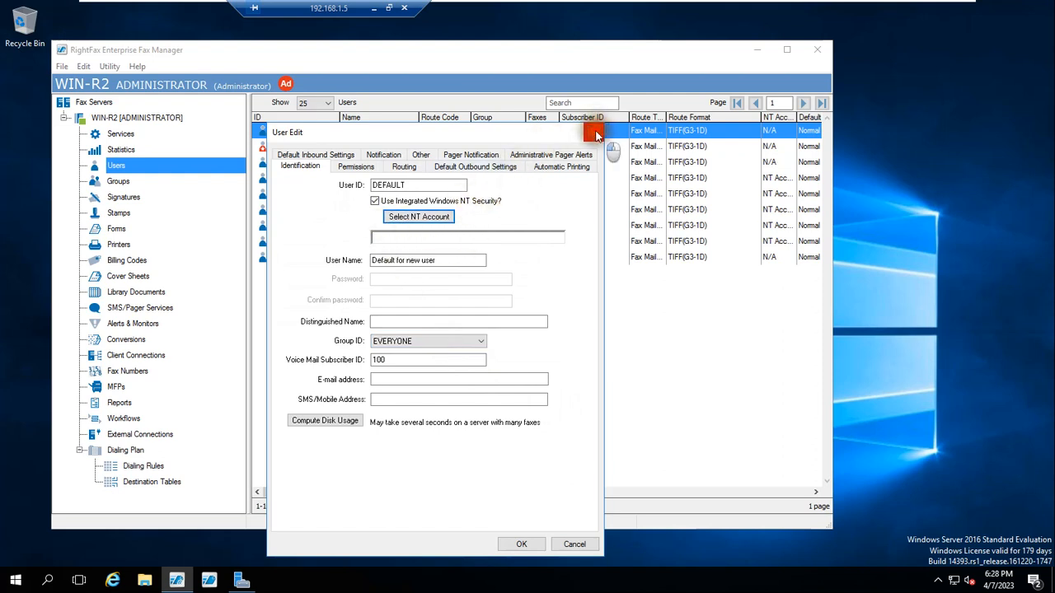
click(307, 148)
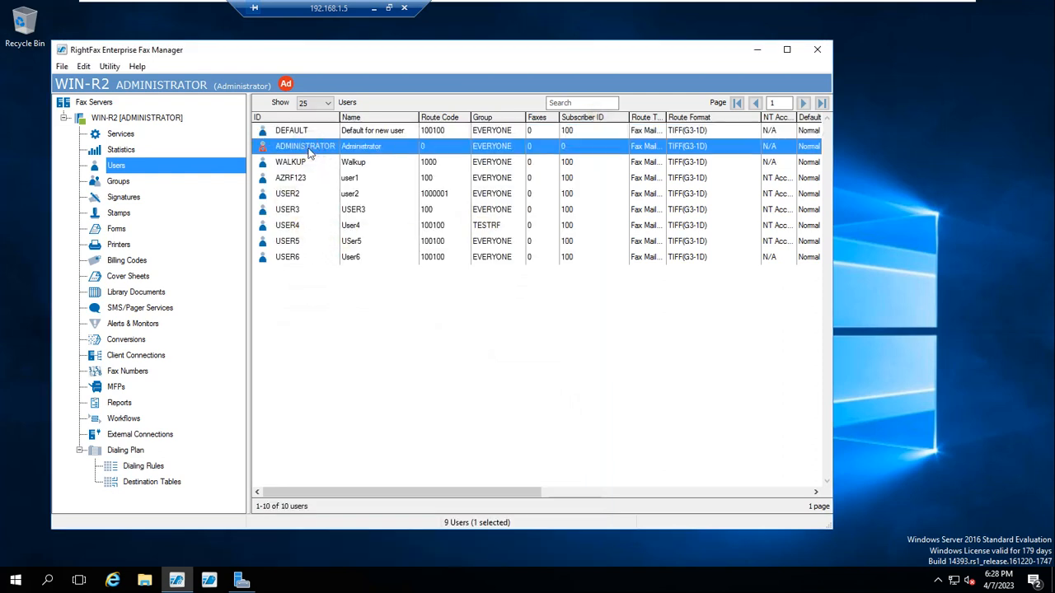
Step: Preview Integrated Windows NT Security for ADMINISTRATOR, then cancel unsaved and select the WALKUP user
right_click(309, 153)
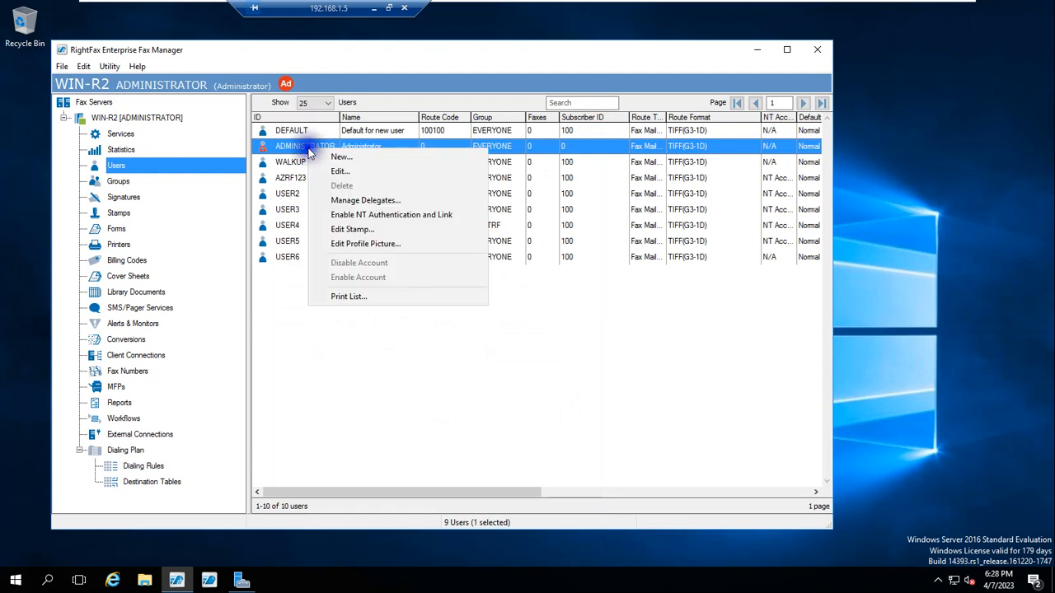
click(339, 171)
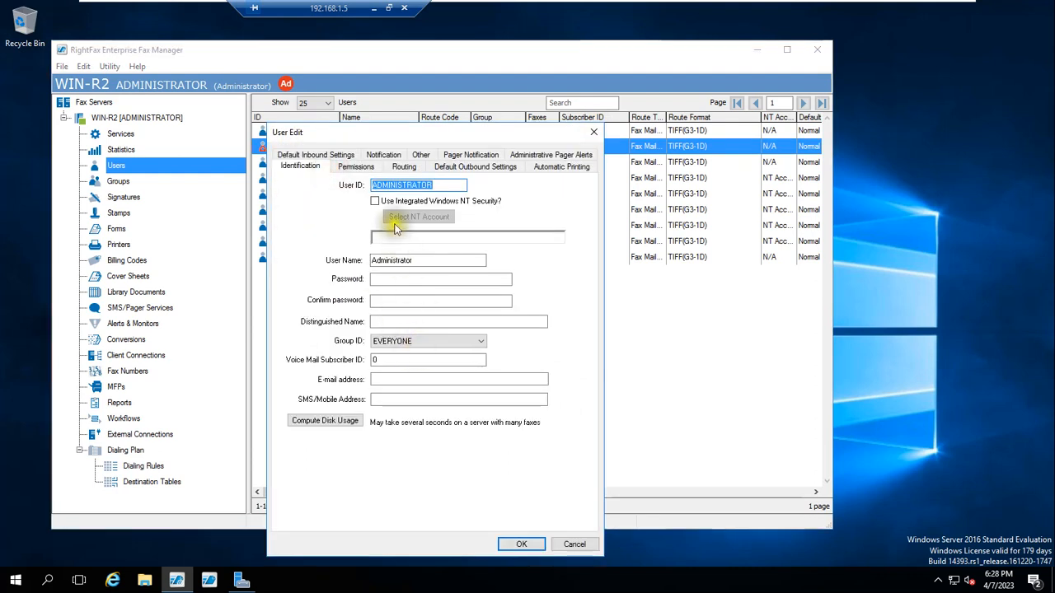
click(376, 200)
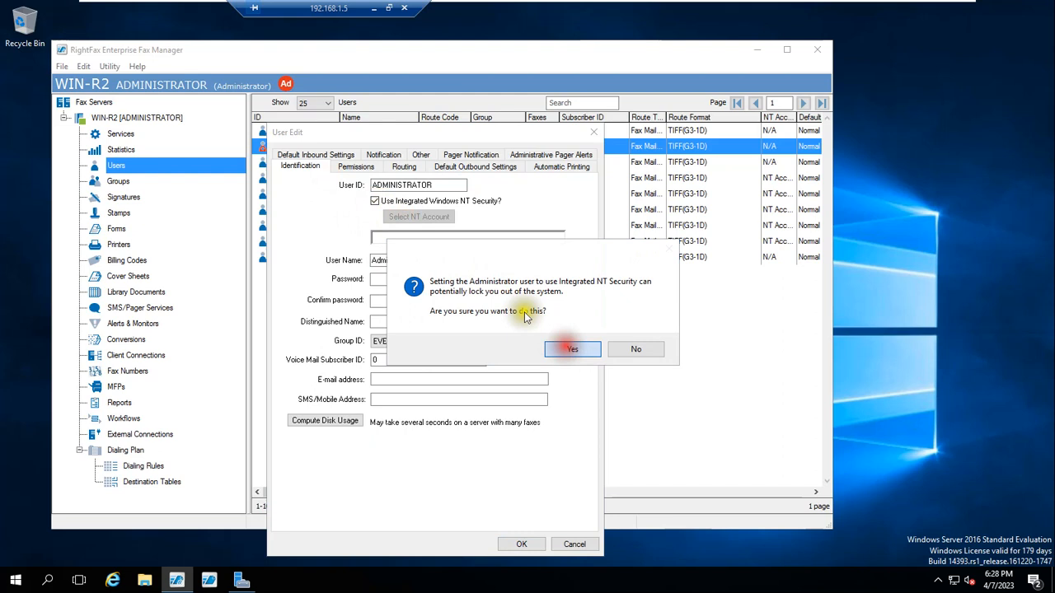
click(562, 348)
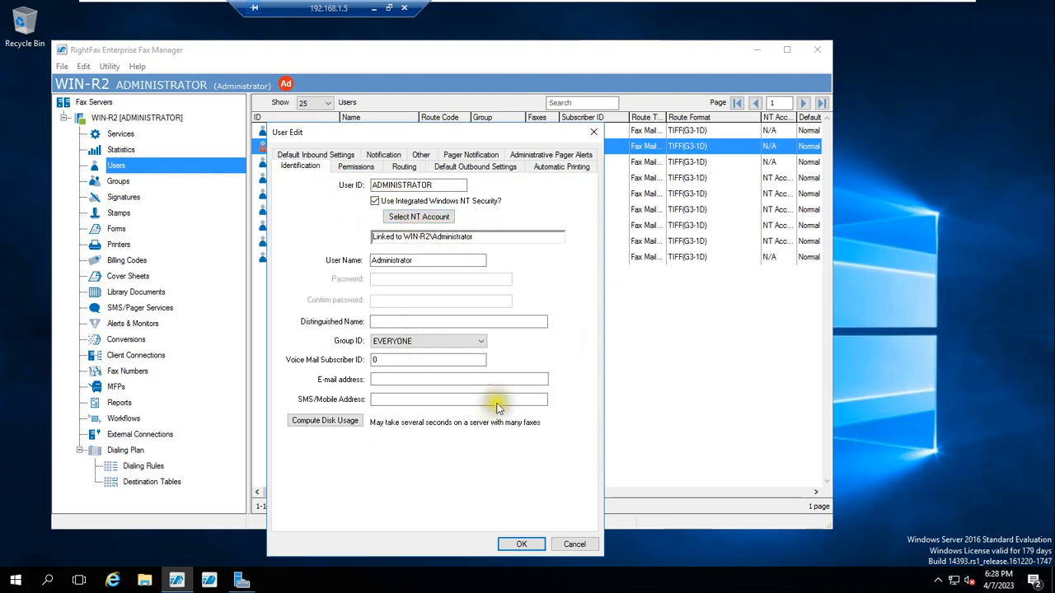
click(574, 544)
click(293, 164)
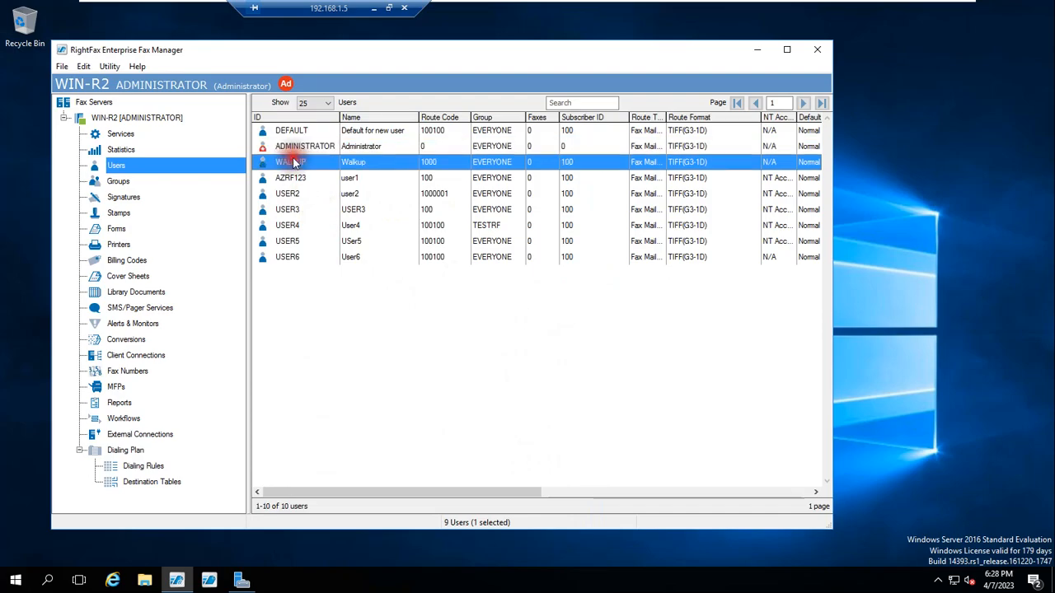